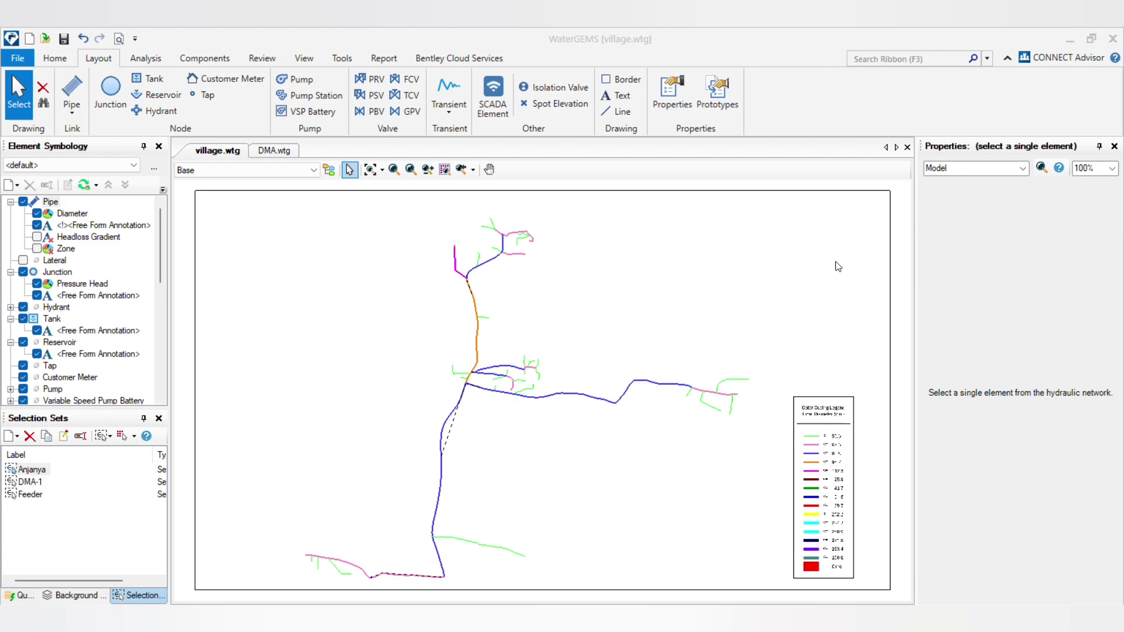
- Examine the village network's layout and the pipe and junction annotations in its central cluster, and restore the full-extents view
scroll(614, 390, "down", 3)
scroll(613, 389, "up", 6)
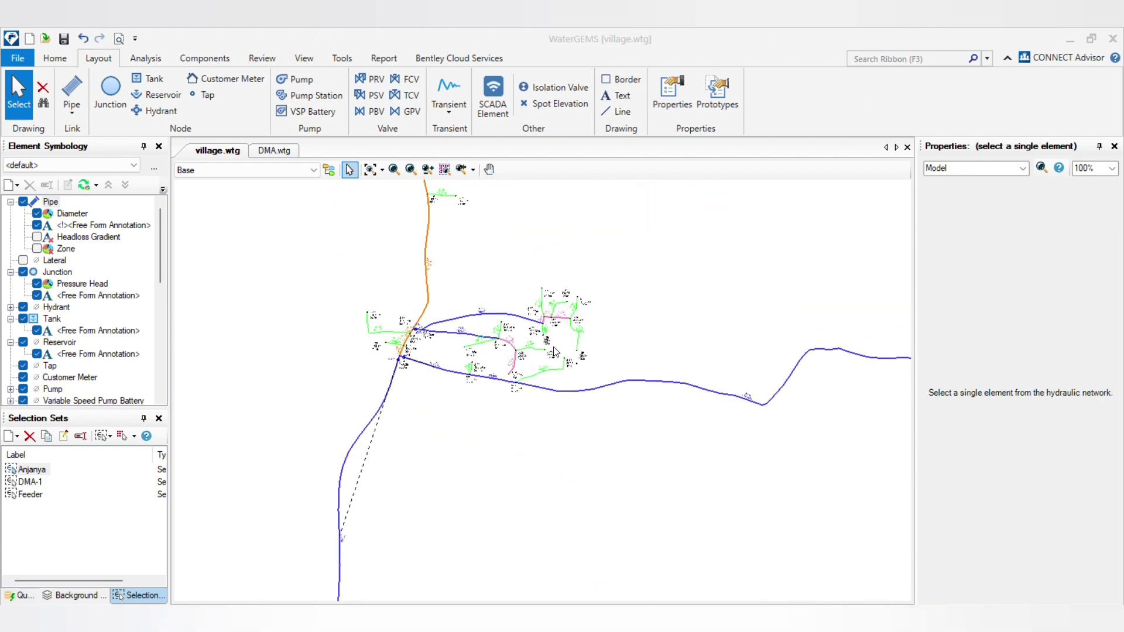
scroll(508, 387, "down", 5)
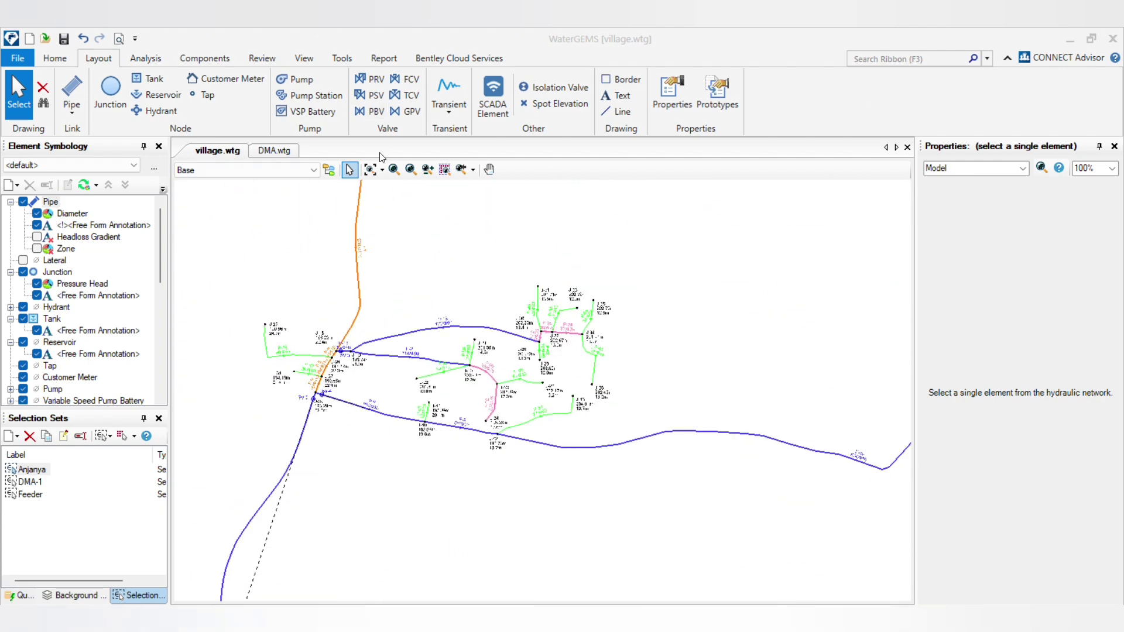
left_click(371, 169)
scroll(477, 369, "up", 3)
scroll(477, 370, "down", 2)
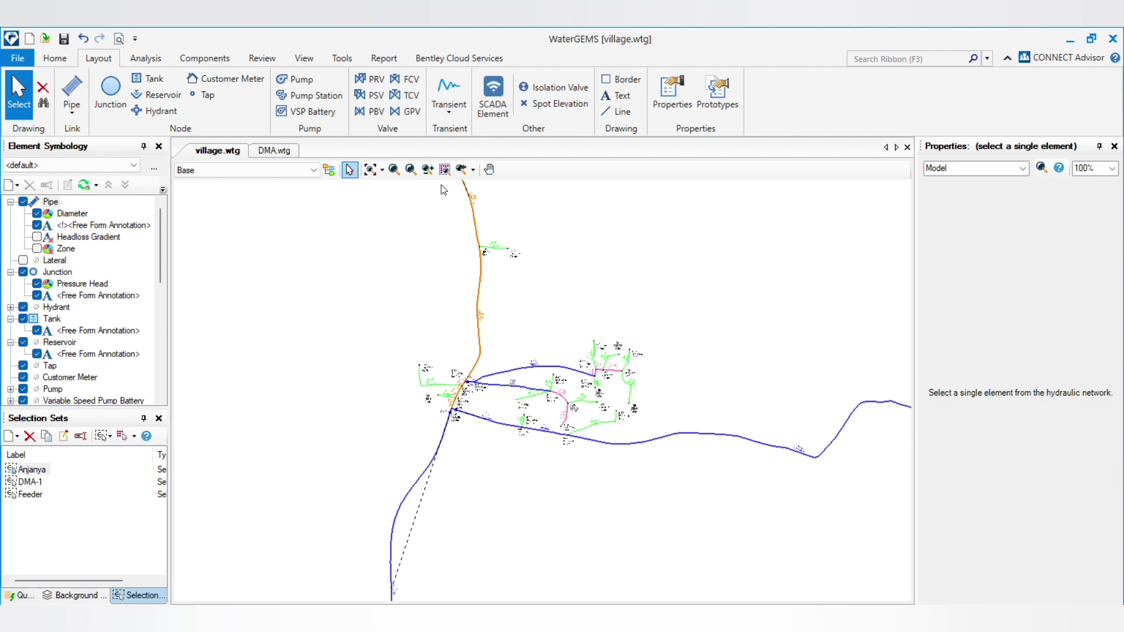
left_click(371, 169)
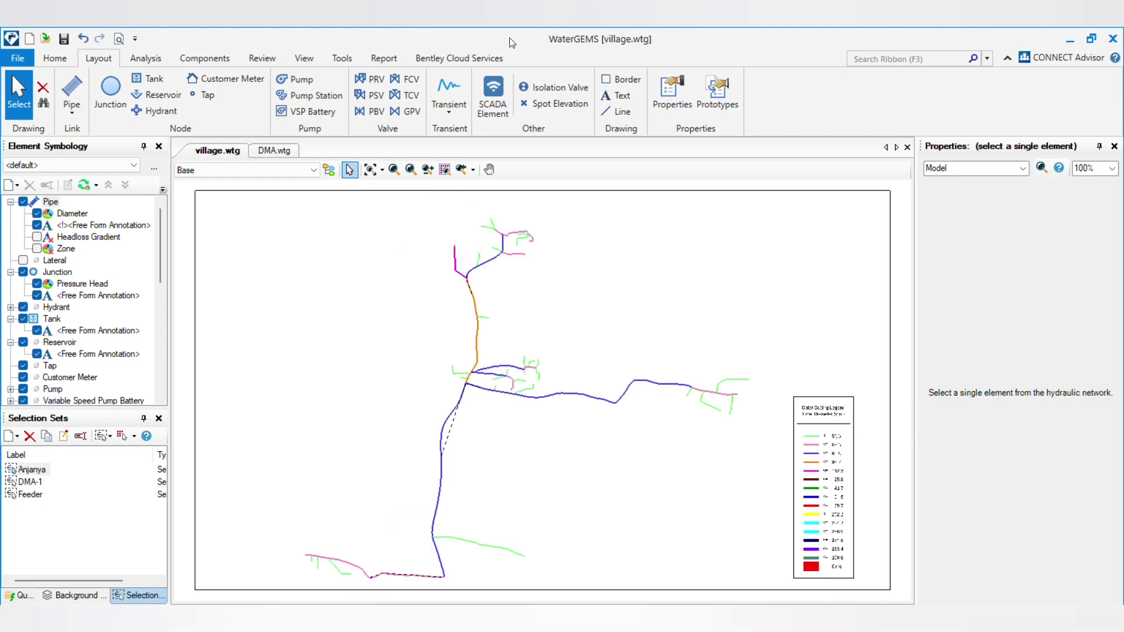
scroll(487, 295, "up", 4)
scroll(488, 319, "down", 2)
scroll(608, 332, "up", 2)
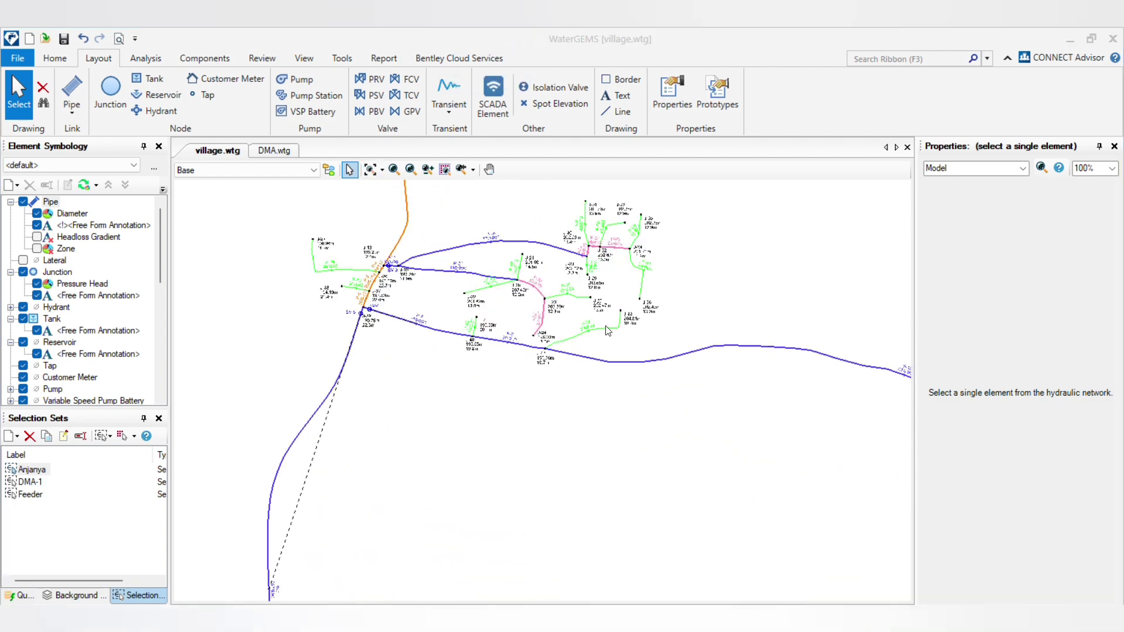
scroll(637, 191, "up", 2)
scroll(551, 376, "down", 2)
scroll(551, 376, "up", 2)
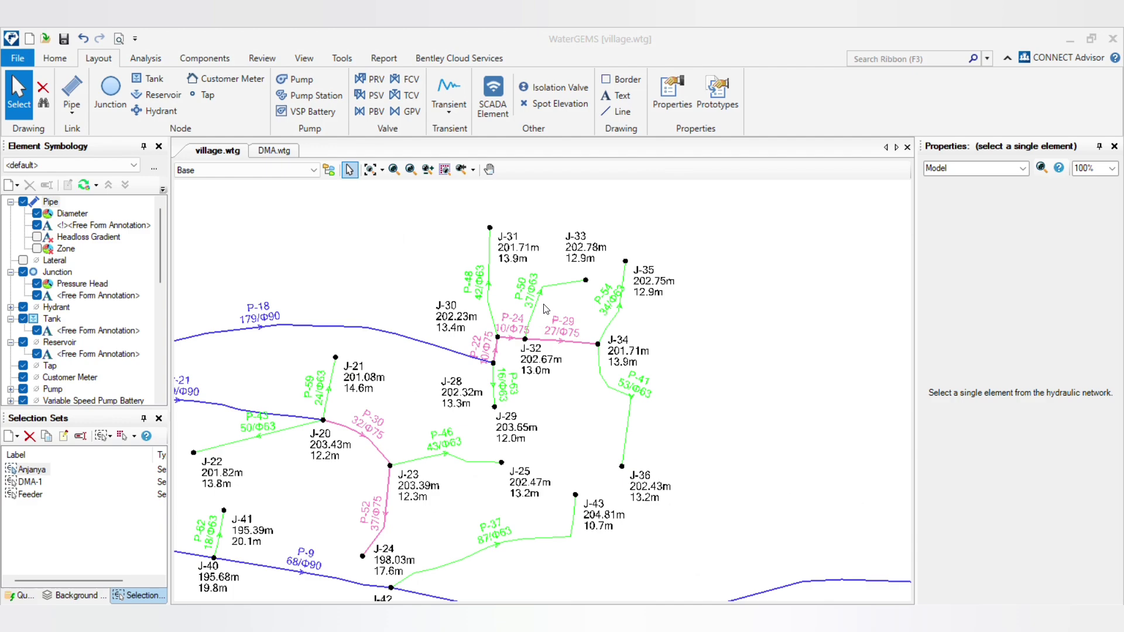
scroll(545, 309, "down", 2)
scroll(457, 334, "up", 2)
scroll(374, 352, "down", 2)
scroll(340, 358, "up", 2)
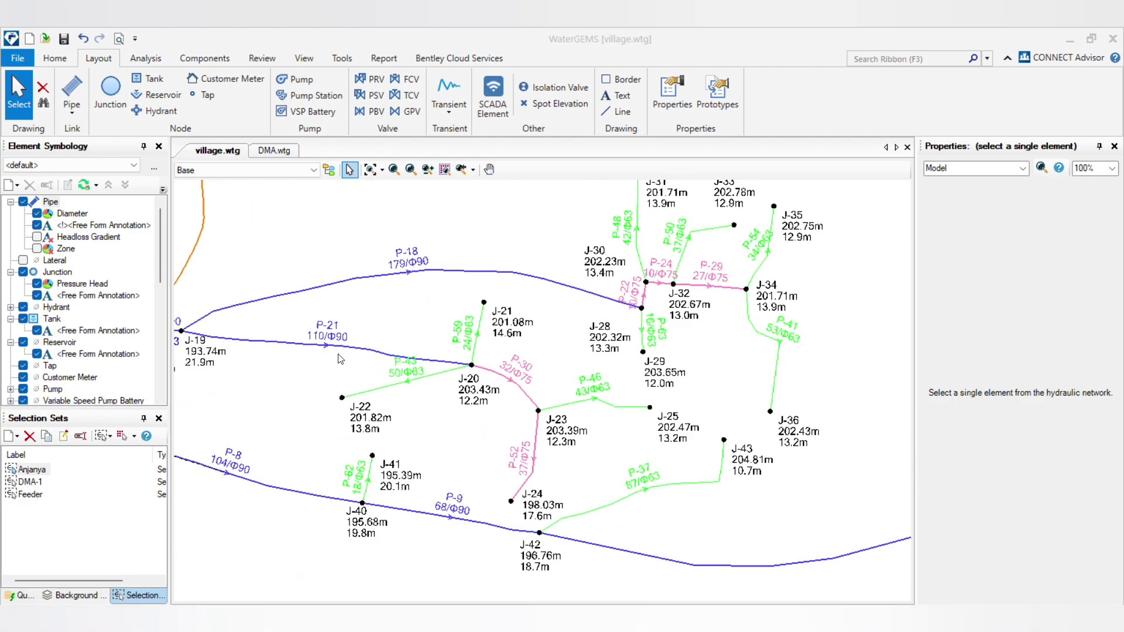
scroll(410, 322, "down", 5)
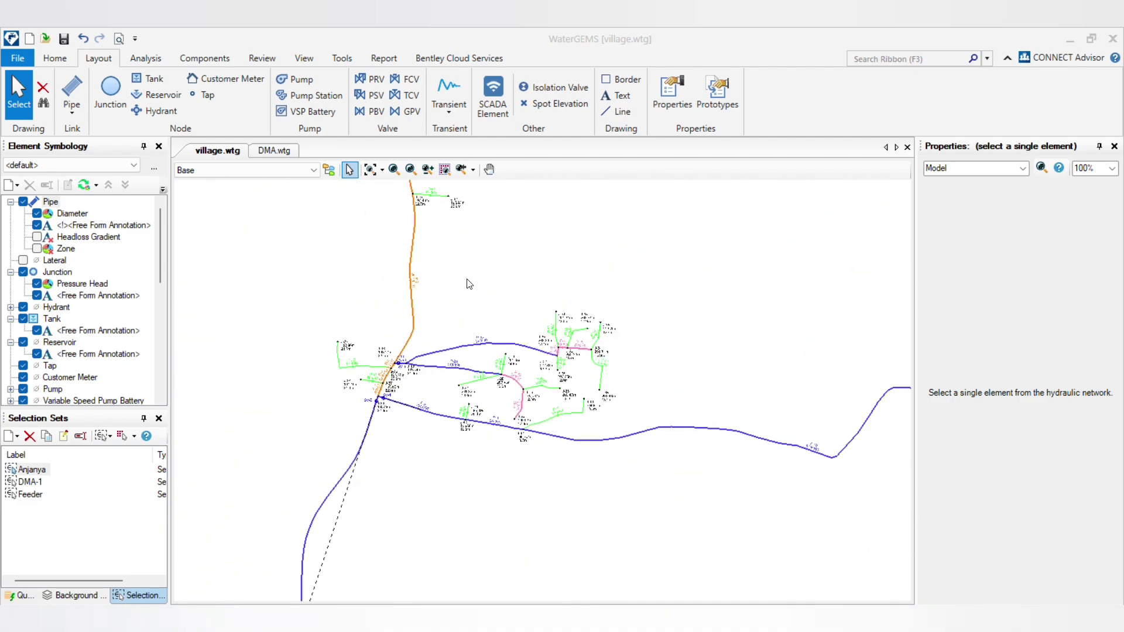
scroll(469, 284, "down", 2)
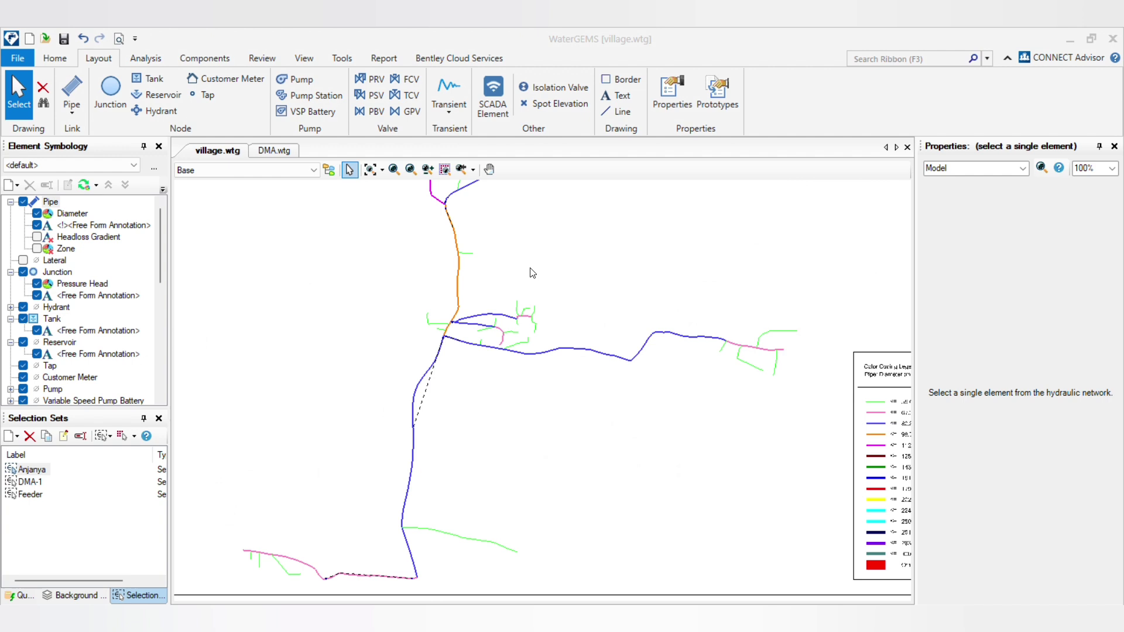
left_click(370, 170)
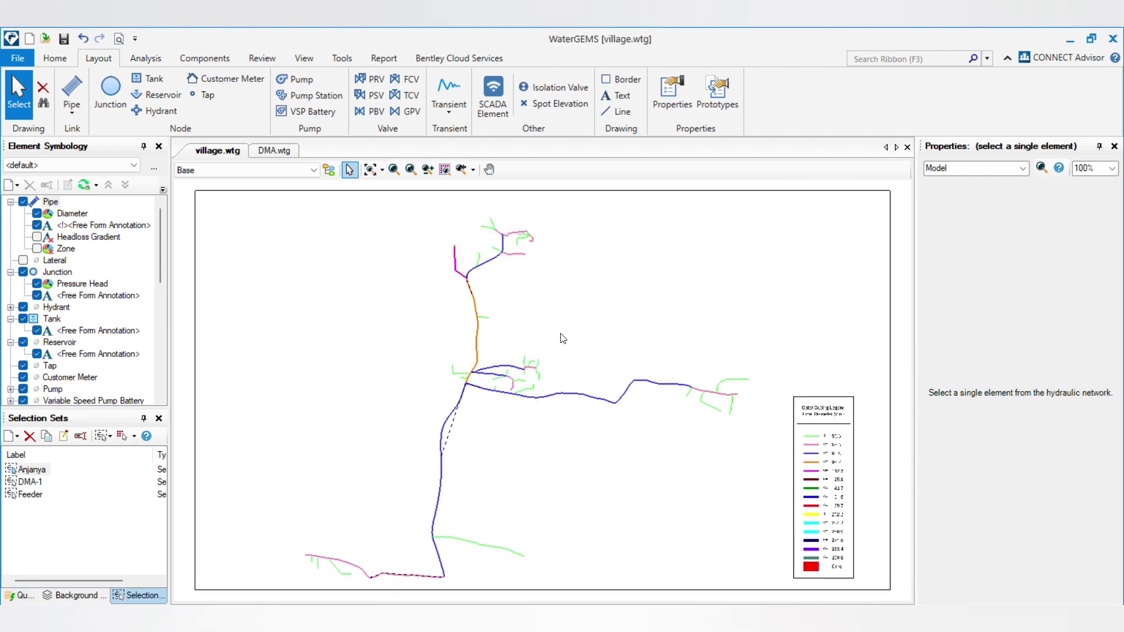
scroll(521, 380, "up", 4)
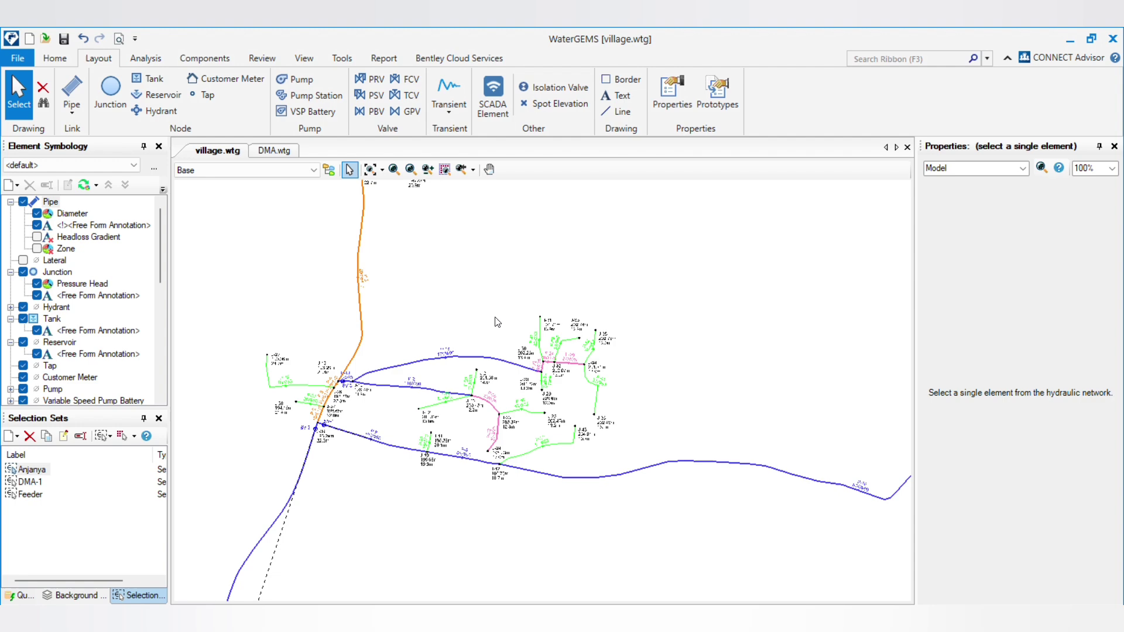
left_click(370, 170)
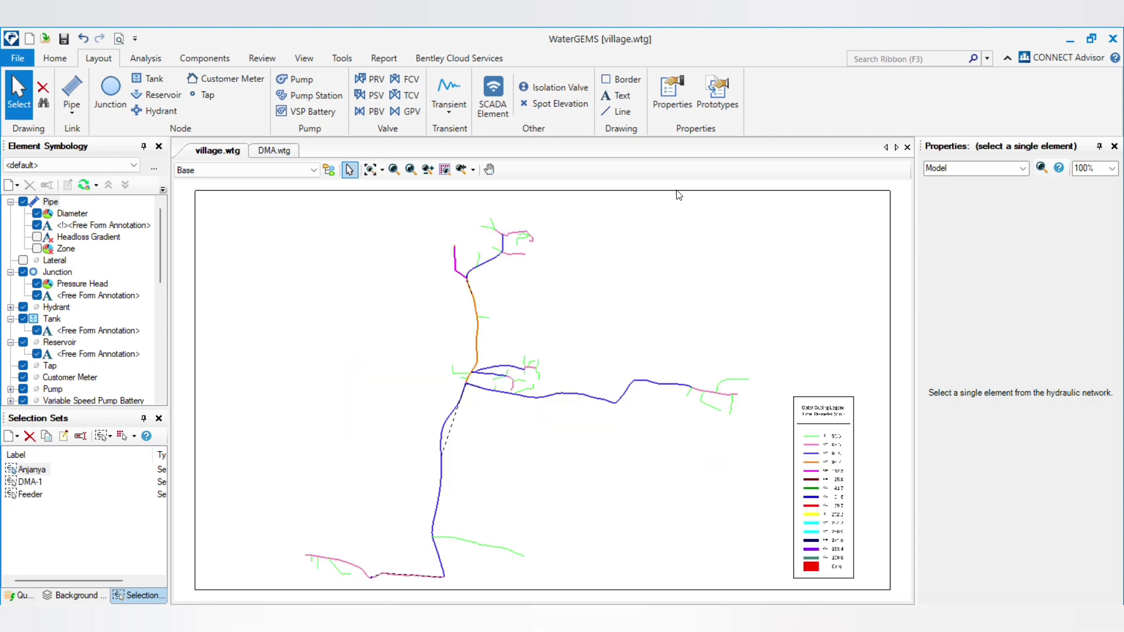
- Start a DXF export of the village model, replacing the existing DXF.dxf file in the Watergems folder
left_click(18, 59)
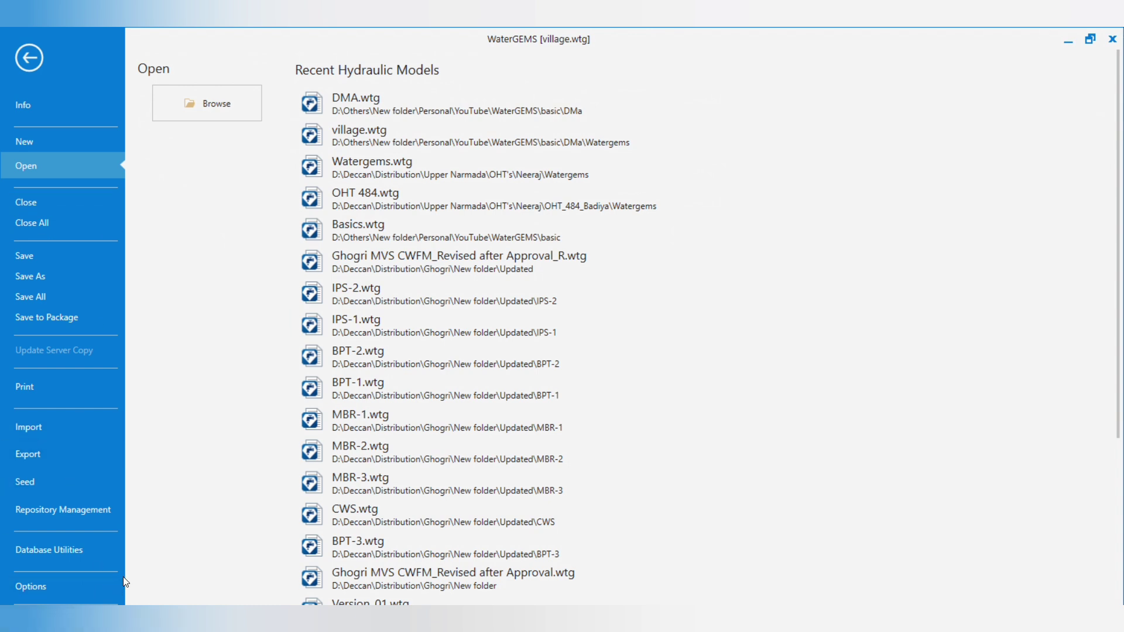
left_click(58, 461)
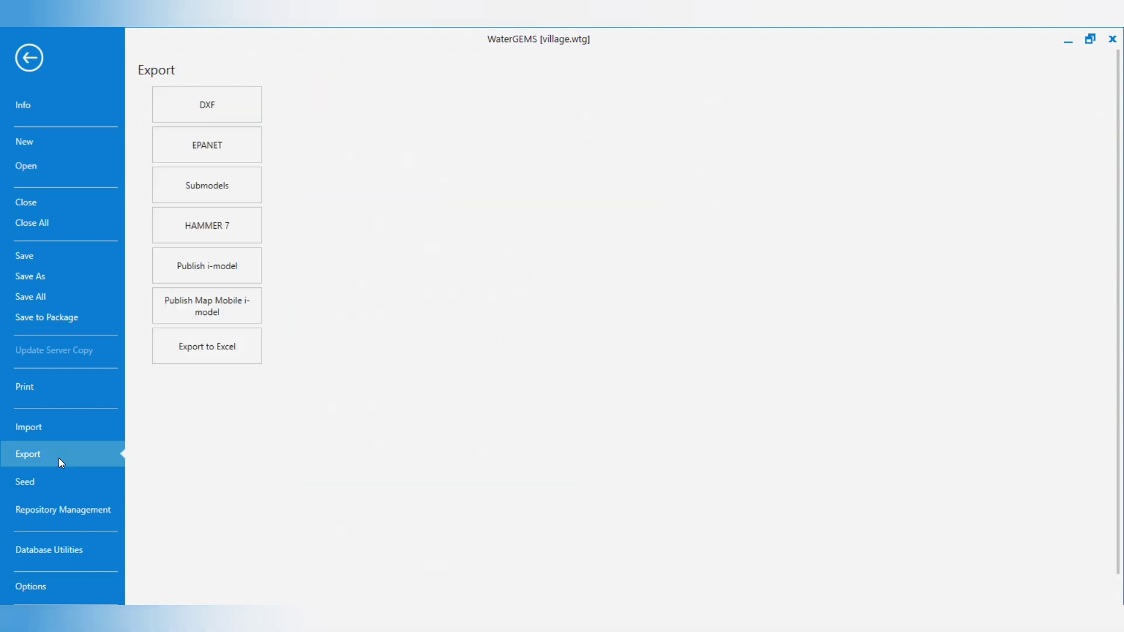
left_click(222, 108)
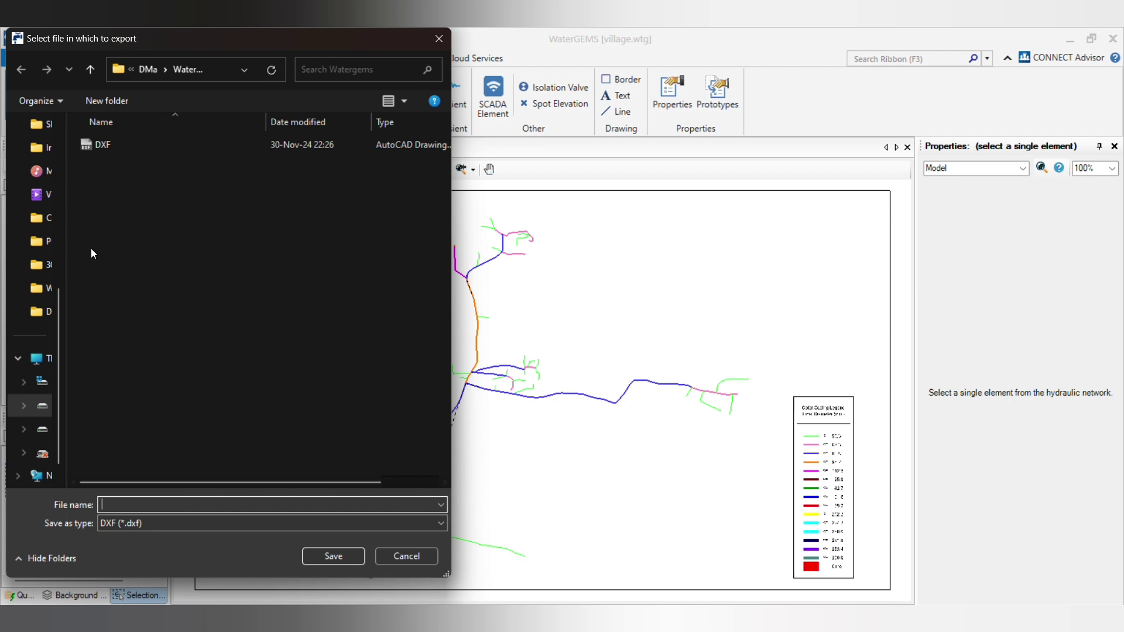
left_click(109, 148)
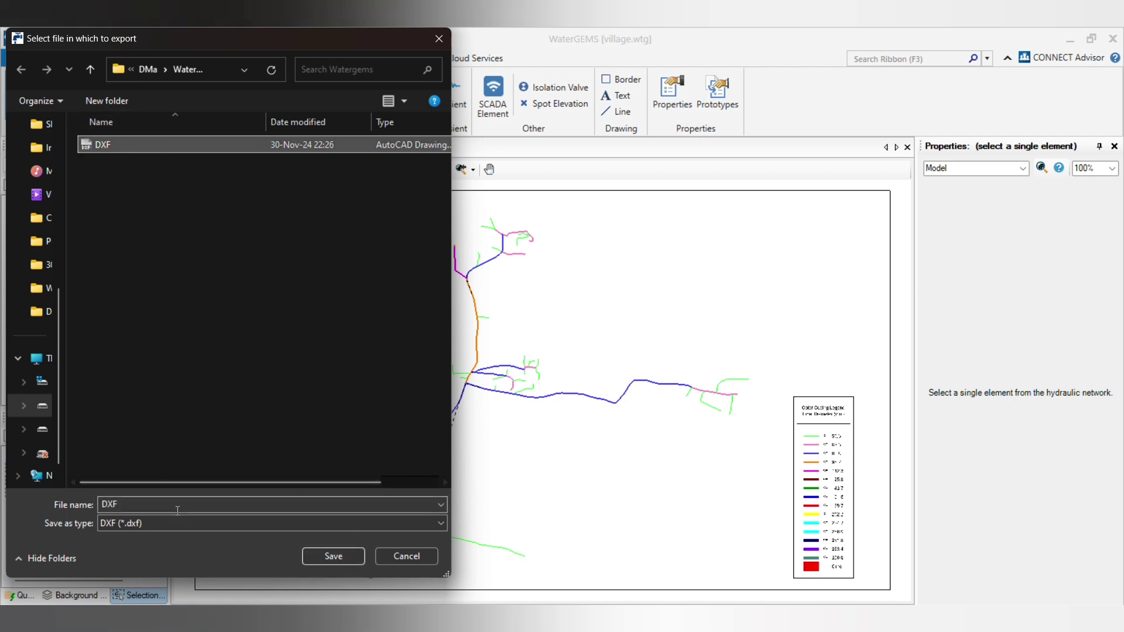
left_click(335, 561)
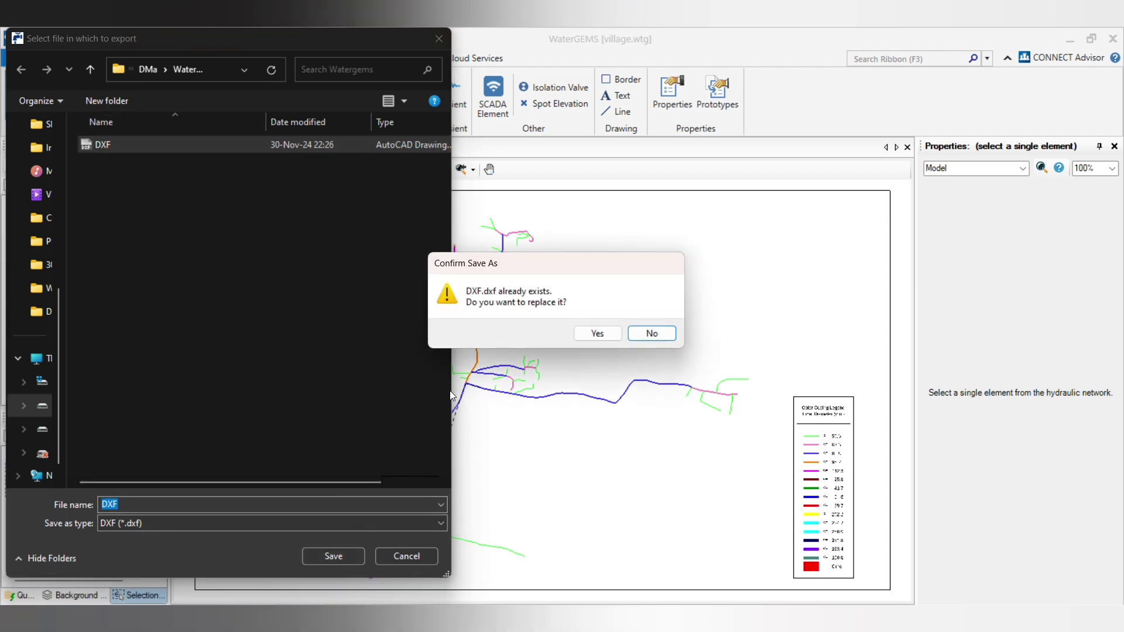
left_click(607, 331)
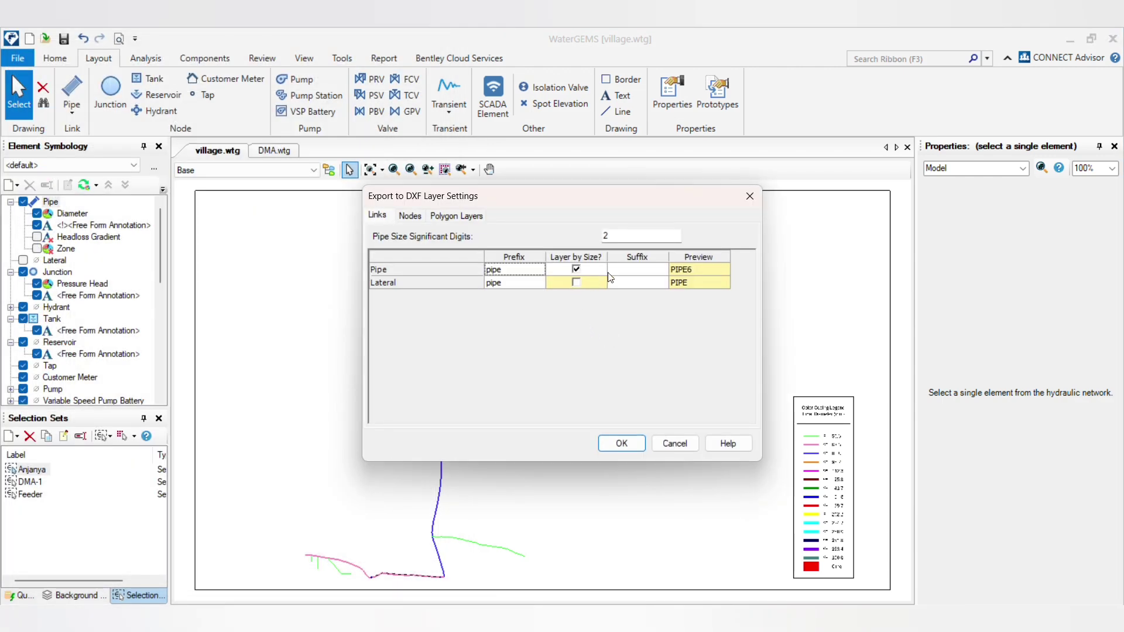
- Turn off Layer by Size for pipes in the DXF layer settings and complete the export
left_click_drag(557, 190, 528, 201)
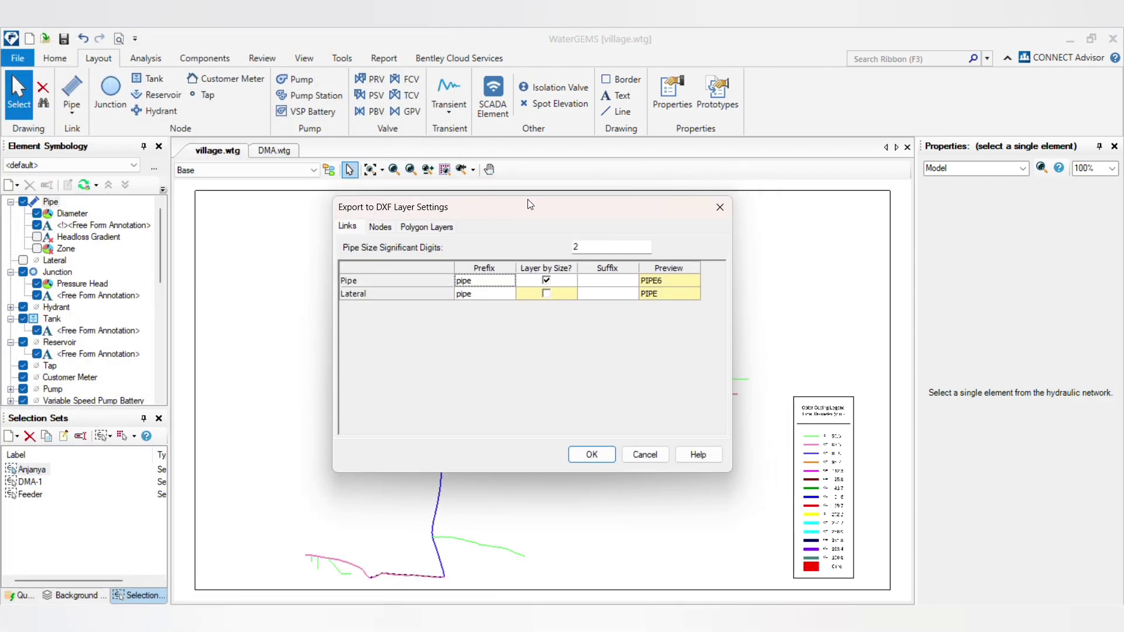
left_click(543, 284)
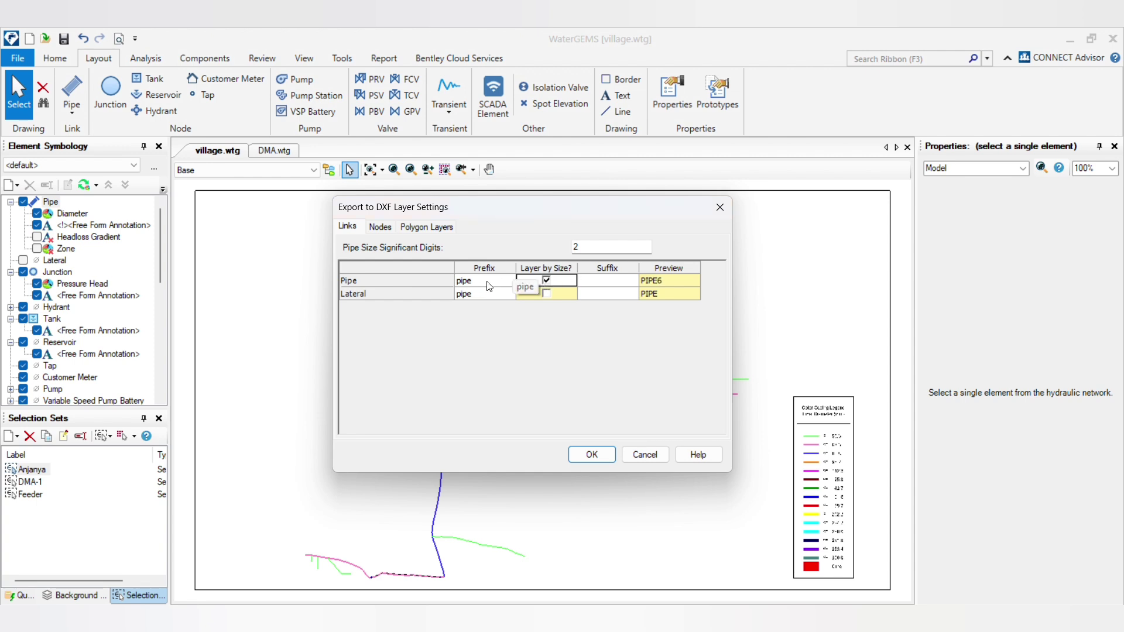
left_click(546, 282)
left_click(547, 281)
left_click(597, 456)
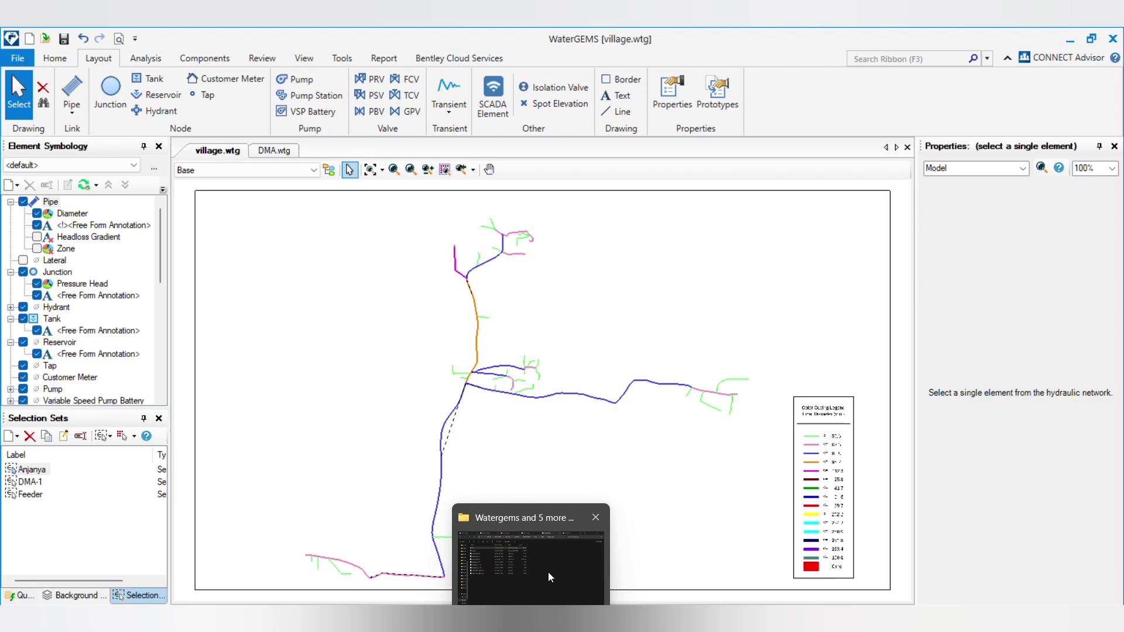
- Open the exported DXF file from the Watergems folder in AutoCAD and inspect the network's pipes and junction labels
left_click(548, 571)
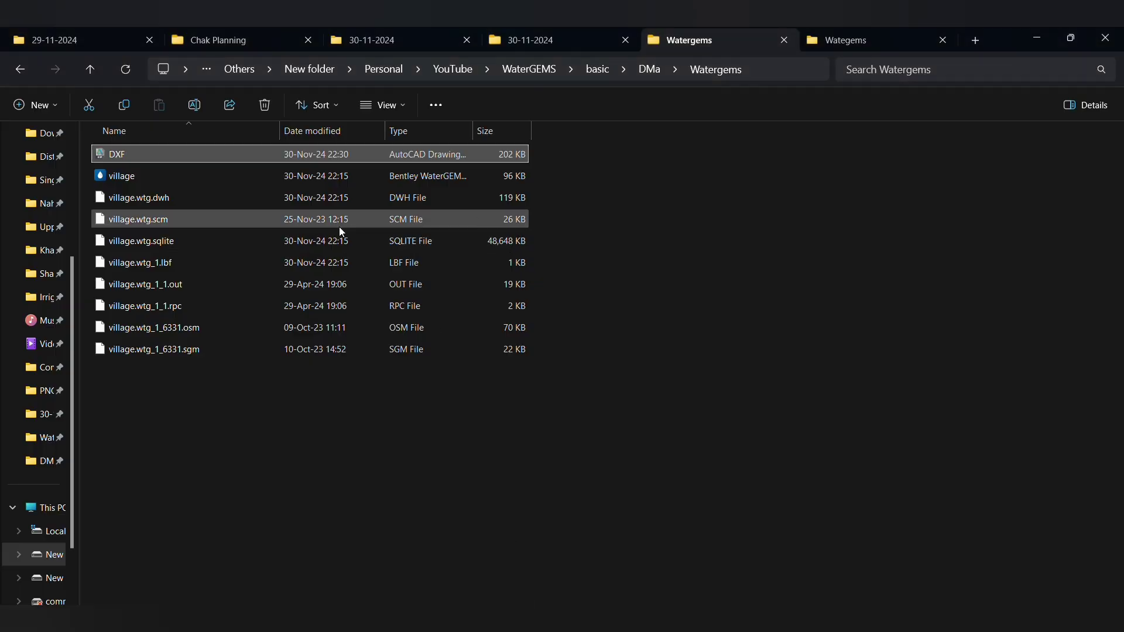
double_click(234, 153)
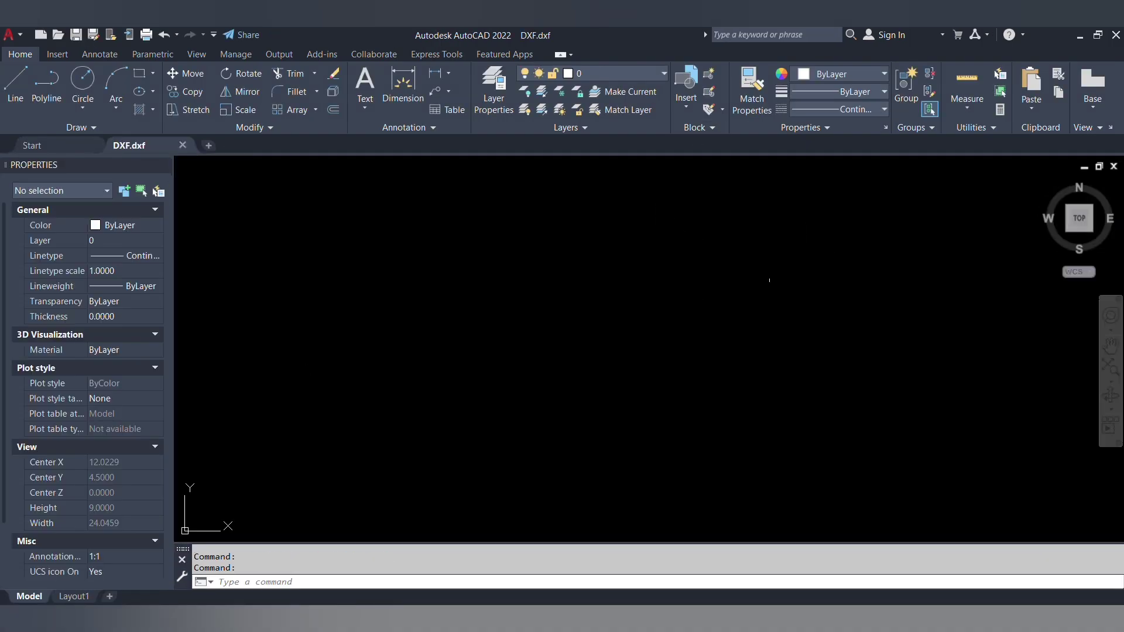
middle_click(585, 330)
middle_click(586, 330)
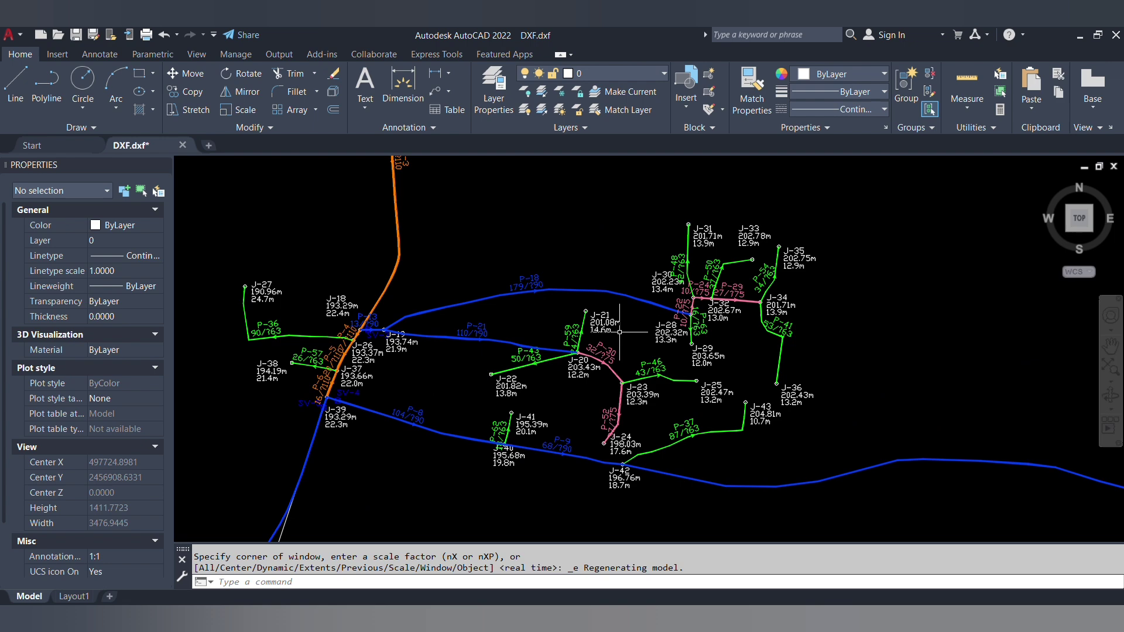
scroll(620, 331, "up", 2)
scroll(627, 351, "down", 2)
scroll(627, 351, "up", 4)
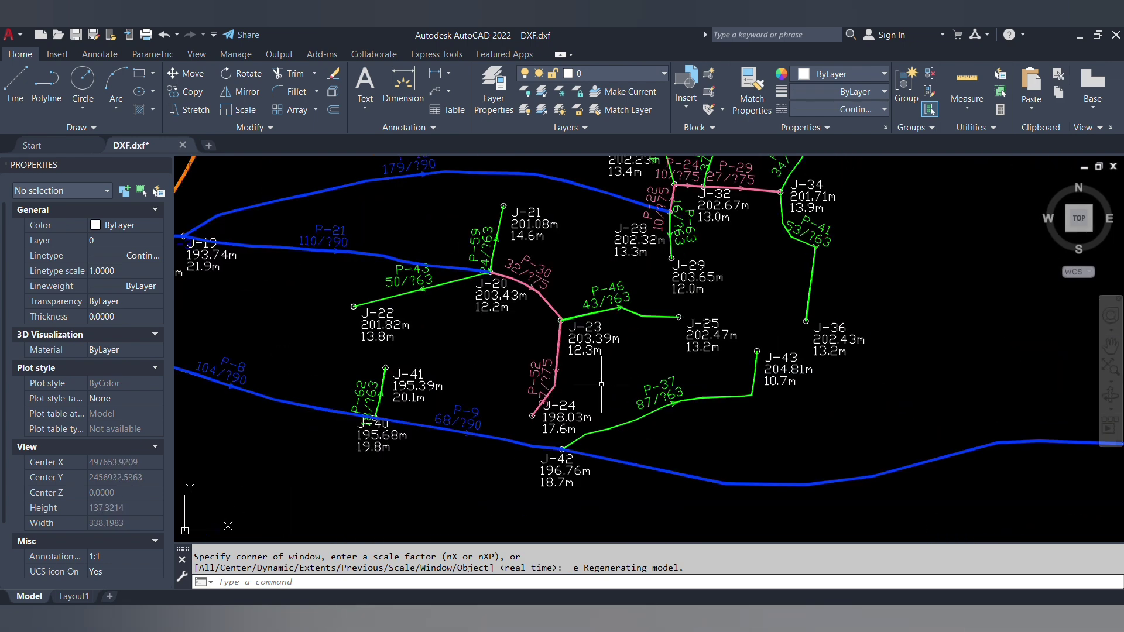
scroll(583, 346, "down", 6)
left_click_drag(733, 336, 641, 355)
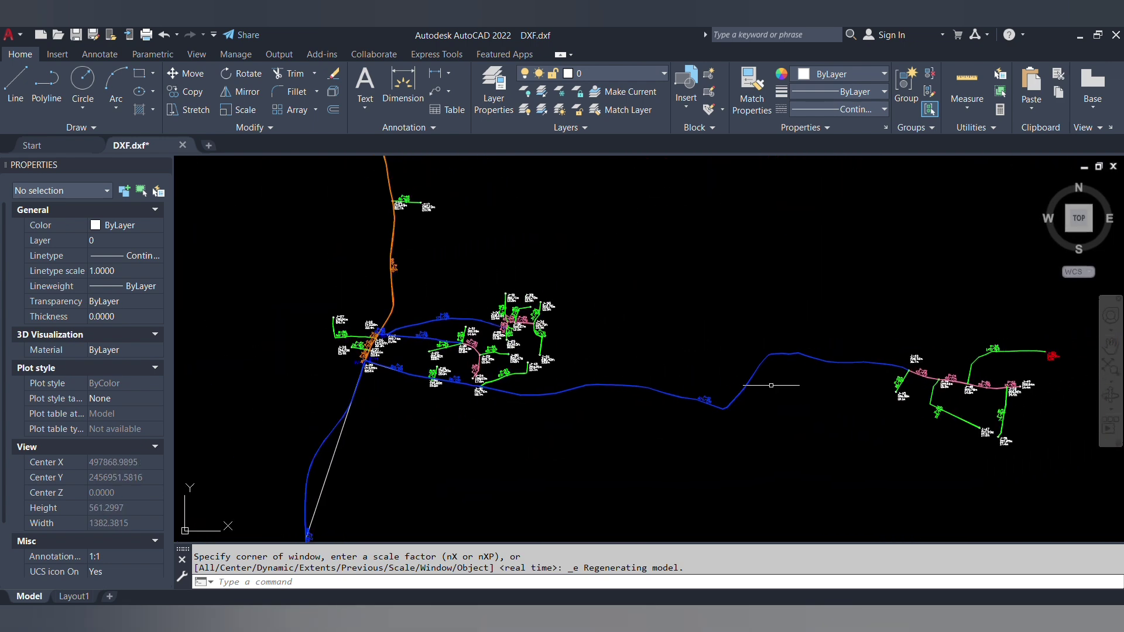
- Select the long blue P-10 pipe polyline and check its layer and properties
scroll(736, 393, "up", 6)
scroll(736, 392, "down", 4)
scroll(593, 412, "up", 4)
left_click(621, 402)
left_click(554, 280)
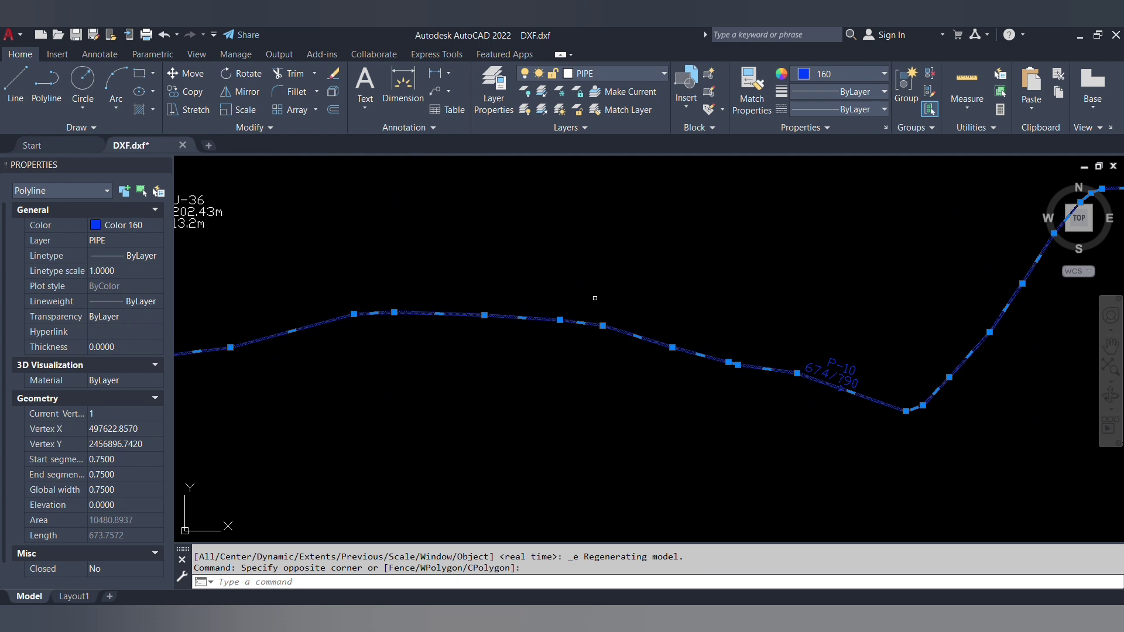
scroll(644, 345, "down", 2)
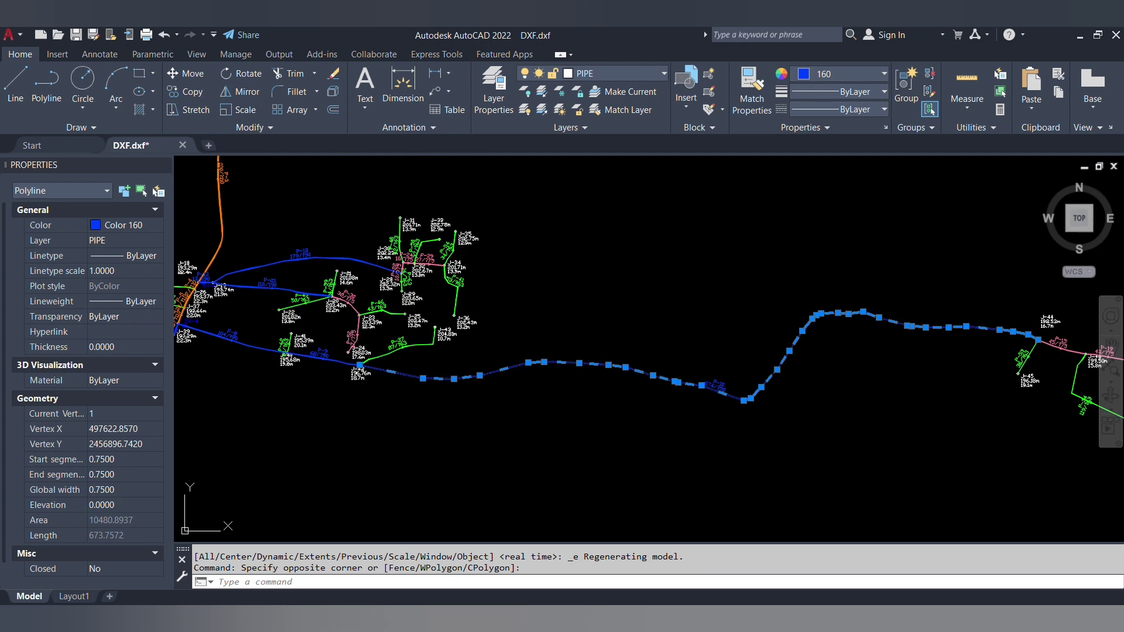
left_click(662, 75)
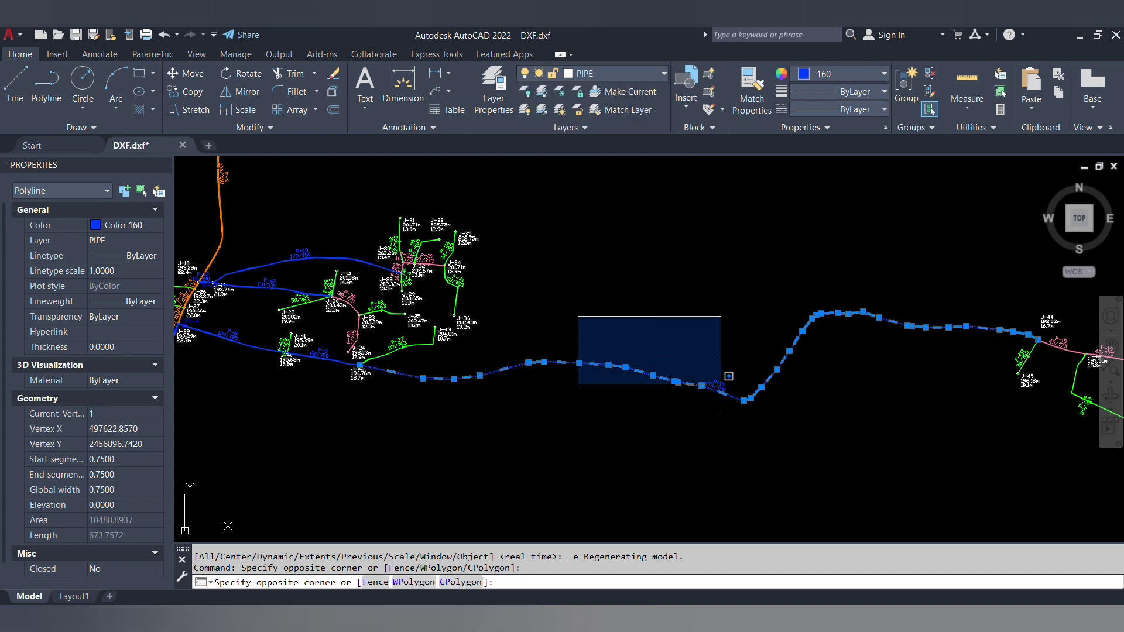
- Clear the selection and inspect the text of the P-10 pipe's label up close
scroll(726, 380, "up", 4)
key("Escape")
key("Escape")
left_click(763, 405)
scroll(697, 451, "up", 5)
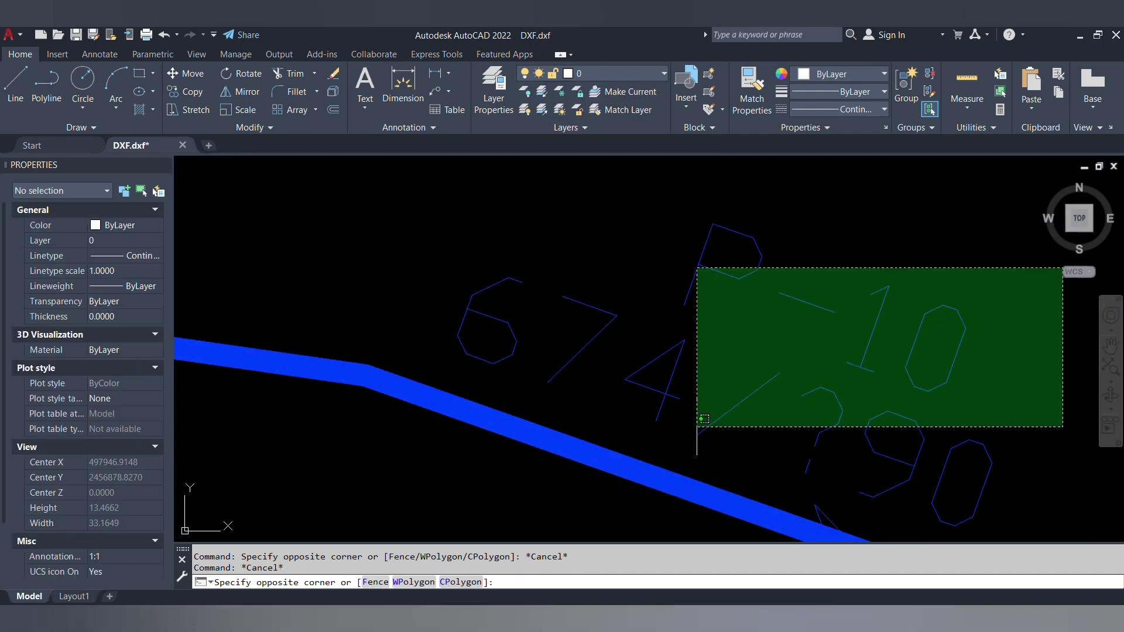
left_click(715, 389)
scroll(767, 398, "down", 10)
key("Escape")
scroll(327, 351, "up", 5)
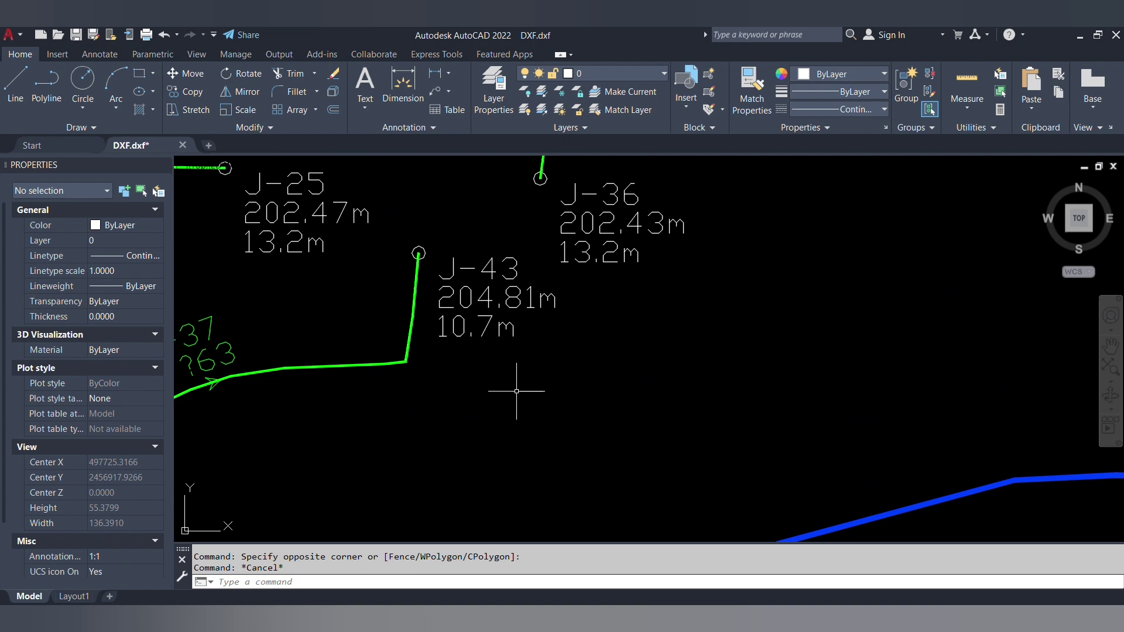
- Select the green P-37 pipe, check its layer and properties, and inspect its label text
left_click(476, 390)
left_click(356, 329)
scroll(495, 365, "down", 4)
scroll(503, 374, "up", 4)
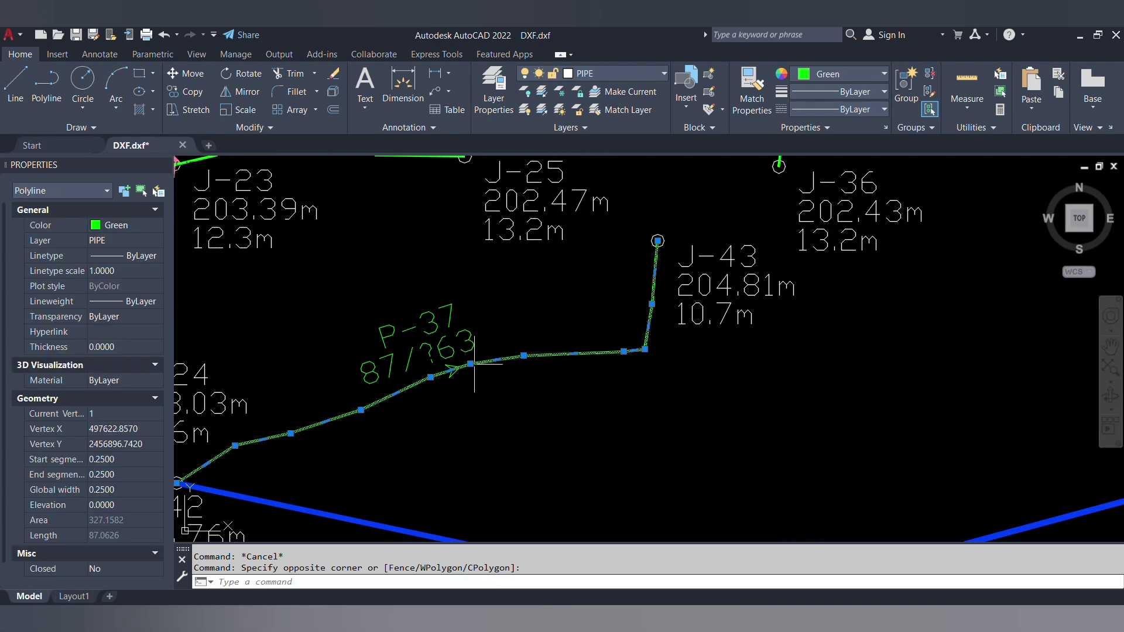
key("Escape")
left_click(519, 394)
left_click(499, 355)
scroll(498, 354, "up", 3)
scroll(501, 328, "down", 1)
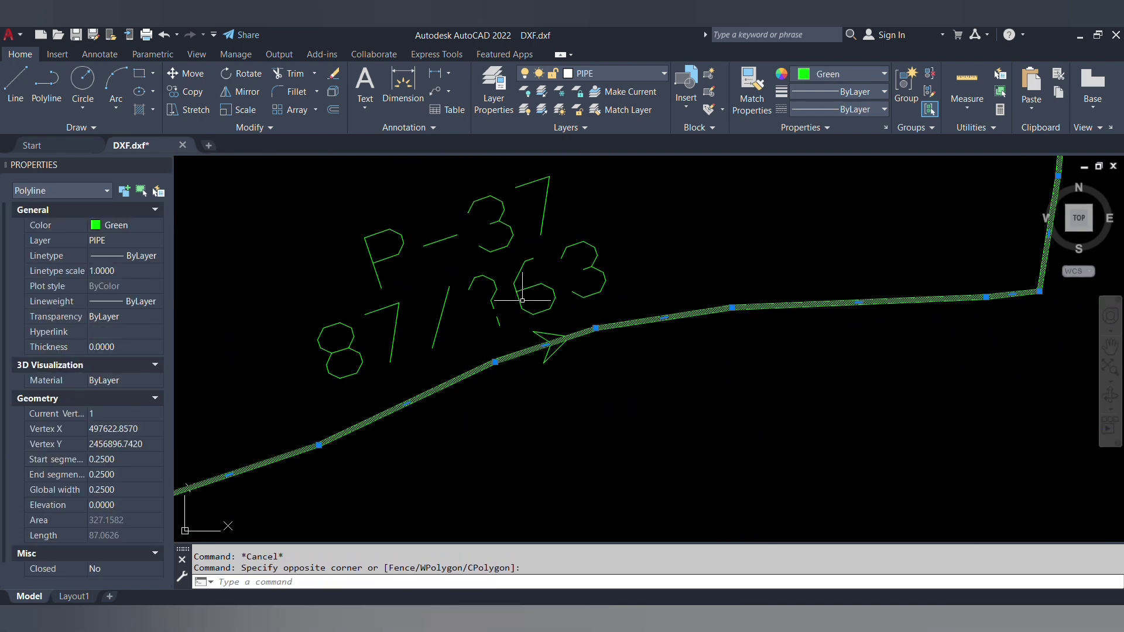
key("Escape")
- Select the P-10 pipe again to compare its layer and color with P-37, and clear the selection
scroll(562, 327, "down", 6)
scroll(654, 308, "up", 5)
left_click(654, 308)
left_click(673, 226)
scroll(828, 359, "down", 3)
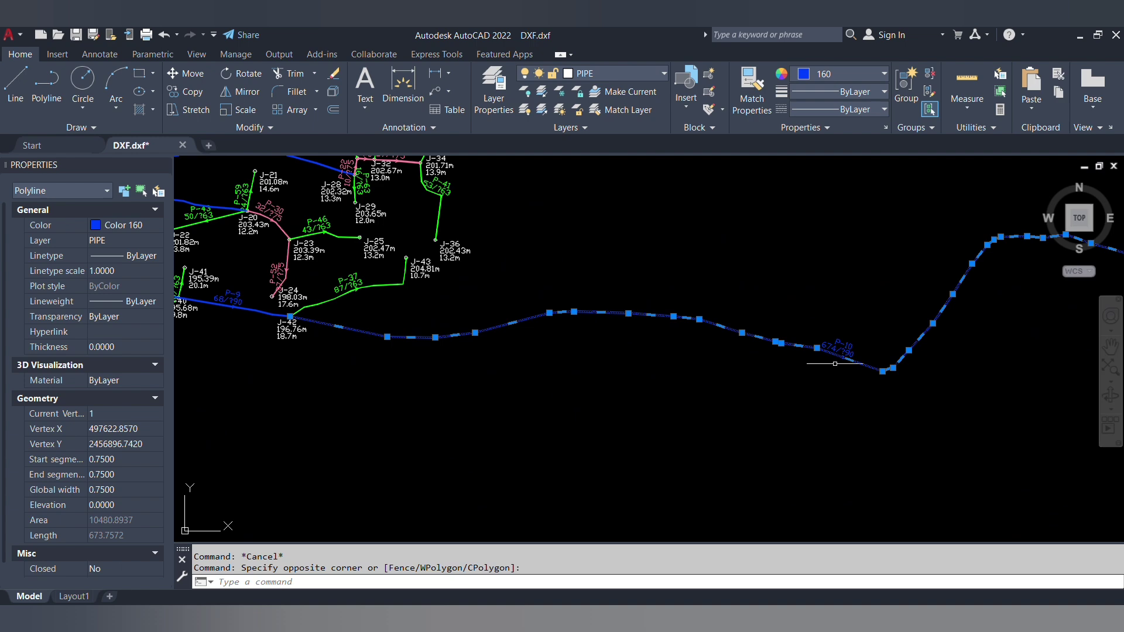
scroll(672, 333, "up", 6)
scroll(644, 340, "down", 5)
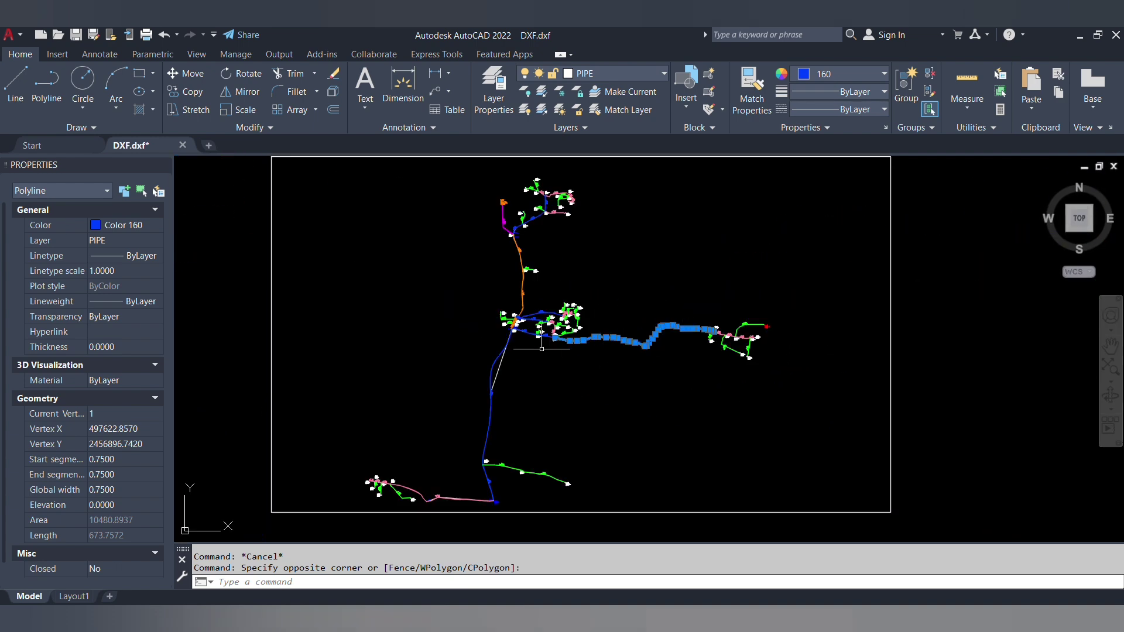
scroll(528, 342, "up", 4)
key("Escape")
scroll(518, 392, "down", 5)
scroll(572, 337, "up", 3)
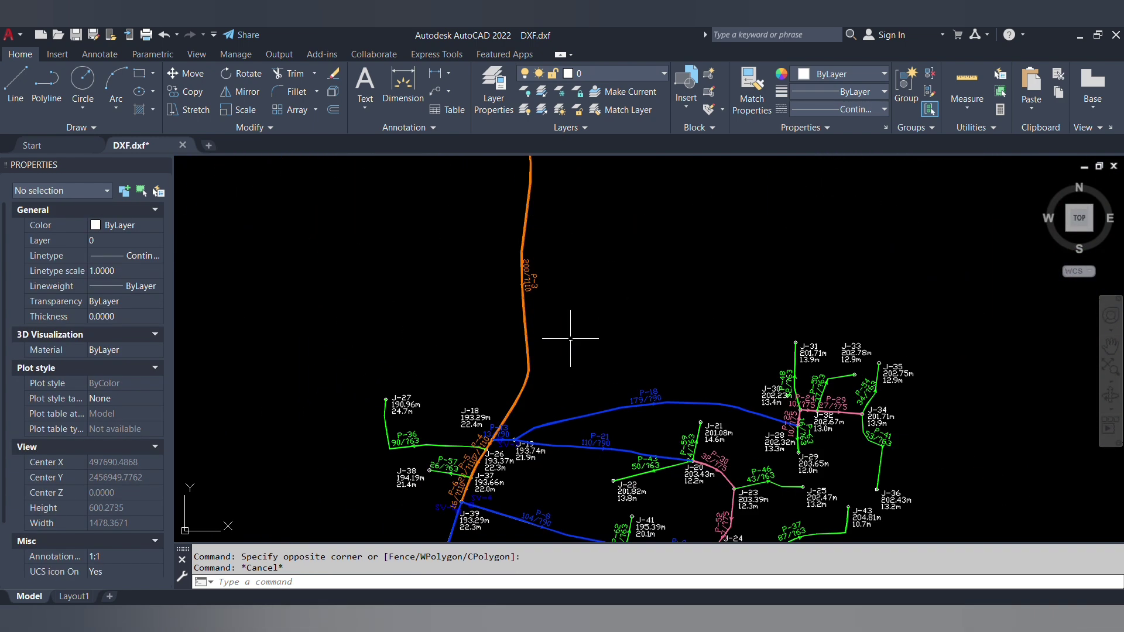
- Select the orange P-3 pipe polyline to check its layer and color, and clear the selection
left_click(572, 337)
left_click(455, 339)
scroll(536, 299, "up", 5)
scroll(547, 268, "down", 2)
key("Escape")
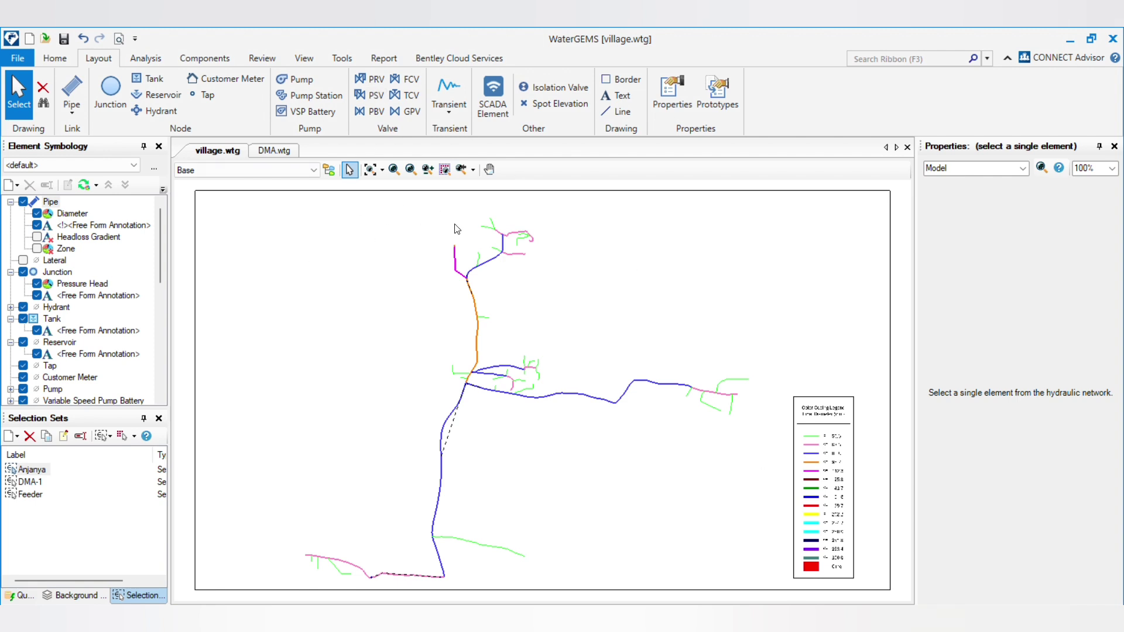
- Switch to WaterGEMS and start a new DXF export of the village model with the file name DXF2
left_click(17, 58)
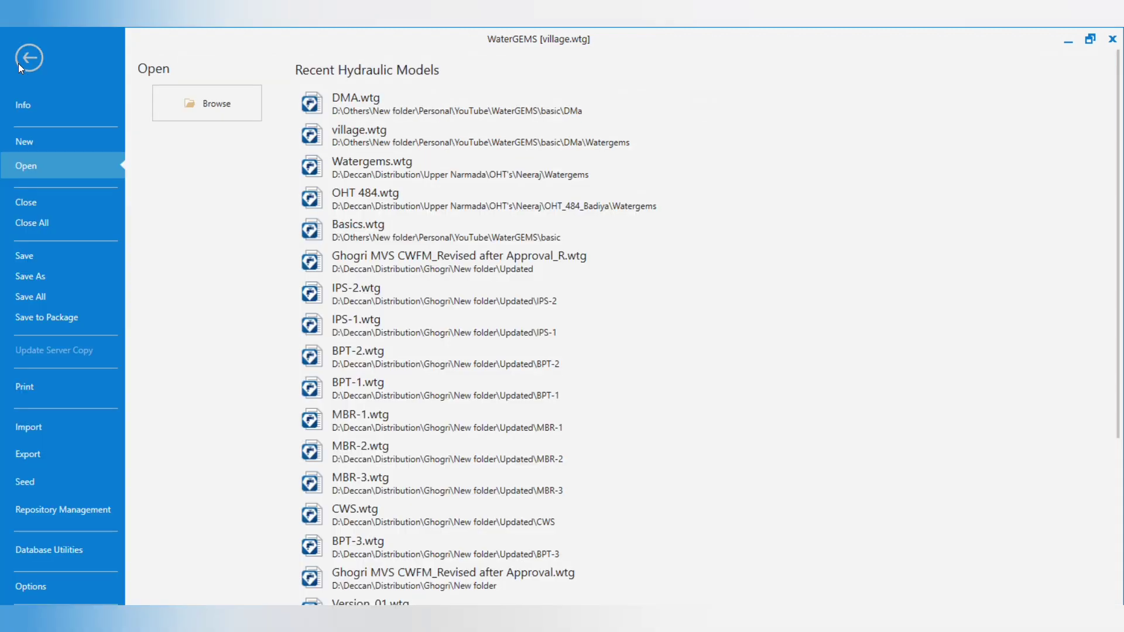
left_click(61, 455)
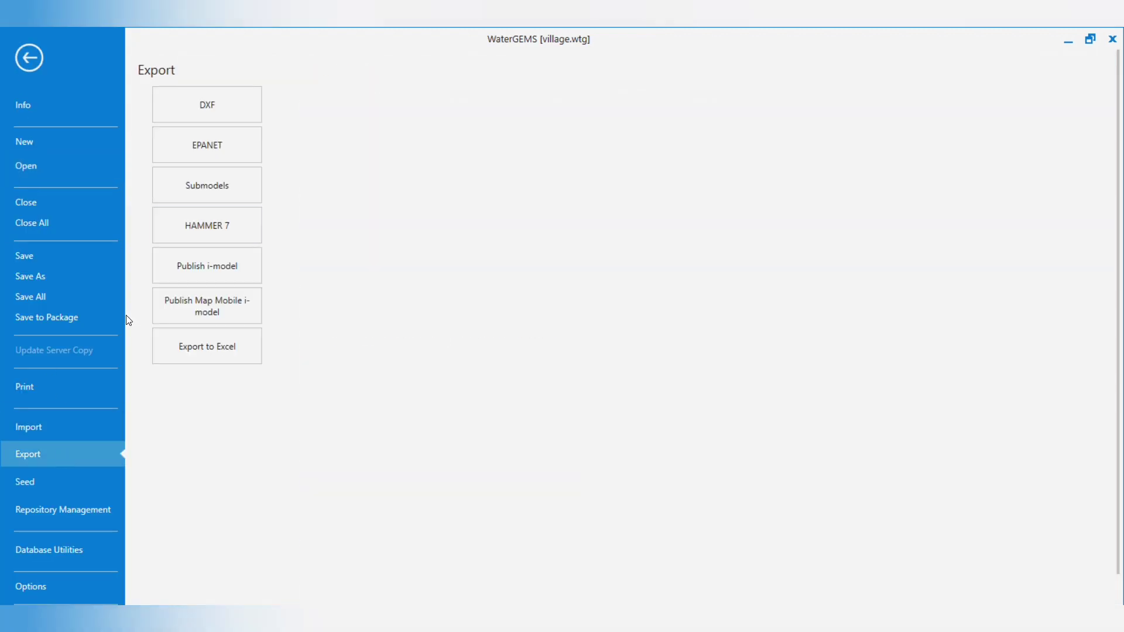
left_click(216, 115)
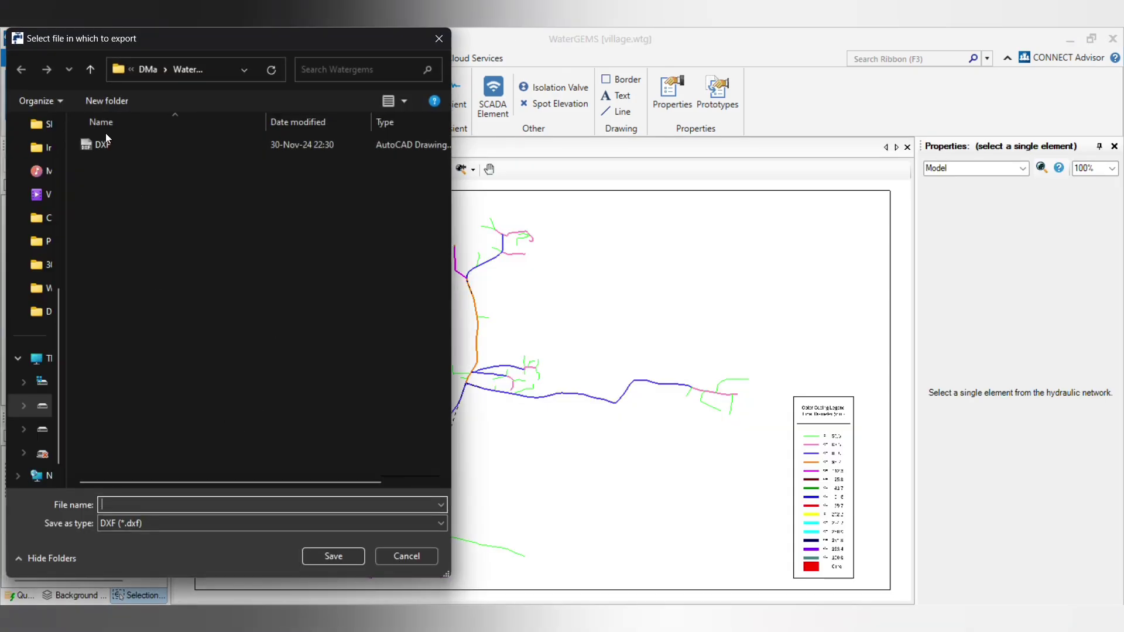
left_click(106, 138)
left_click(143, 507)
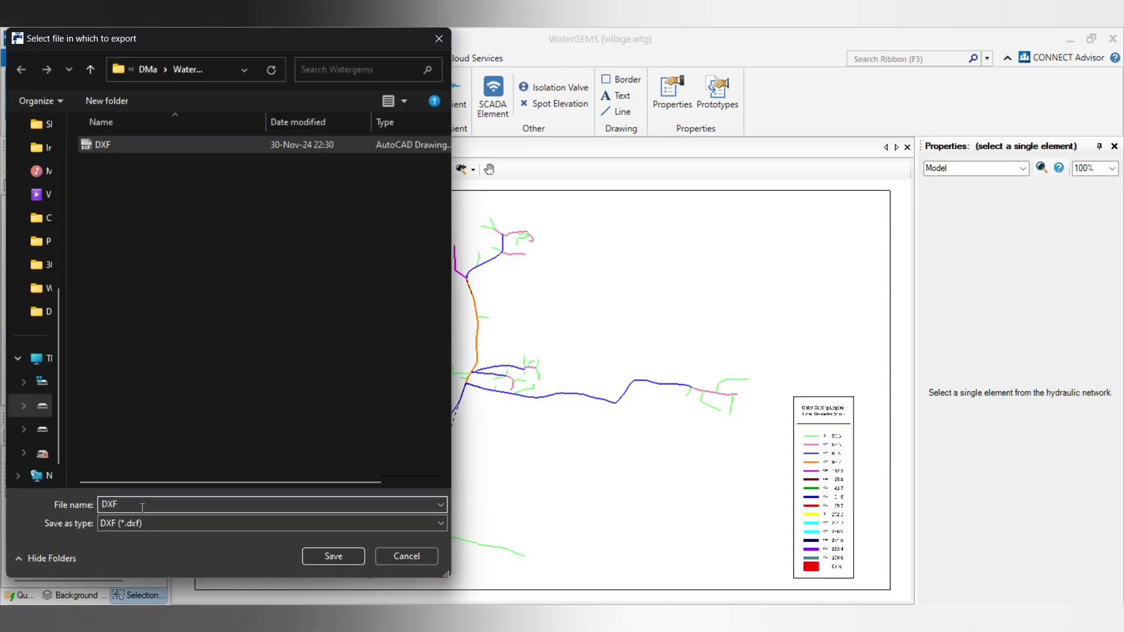
type("2")
left_click(333, 553)
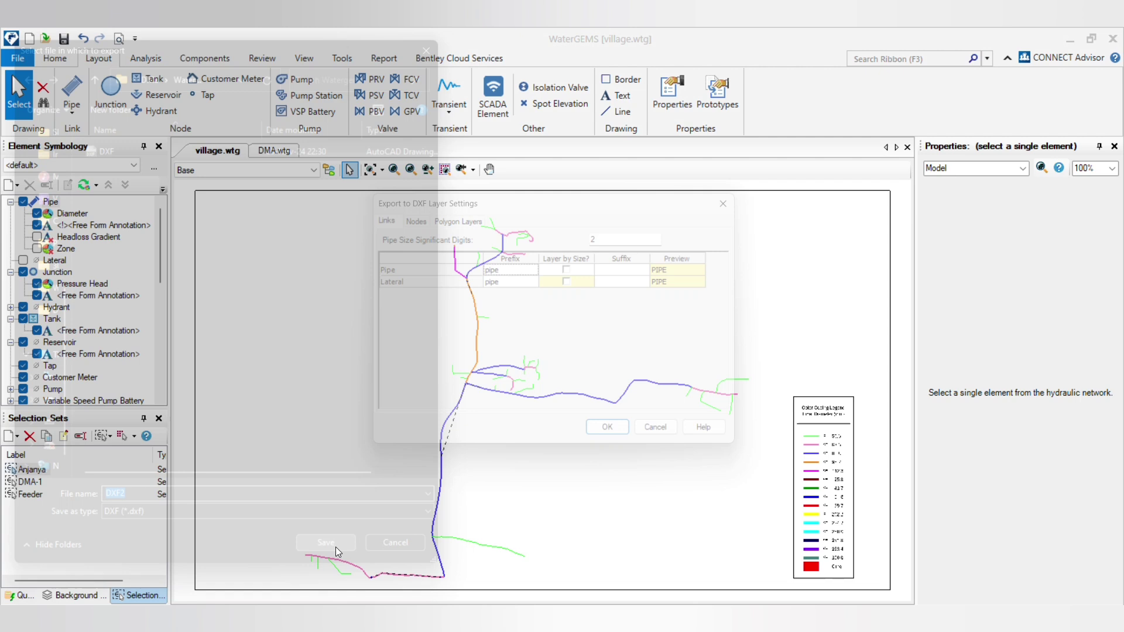
- Enable layer by size for pipes, set the pipe size significant digits to 3, and confirm the export
left_click(577, 271)
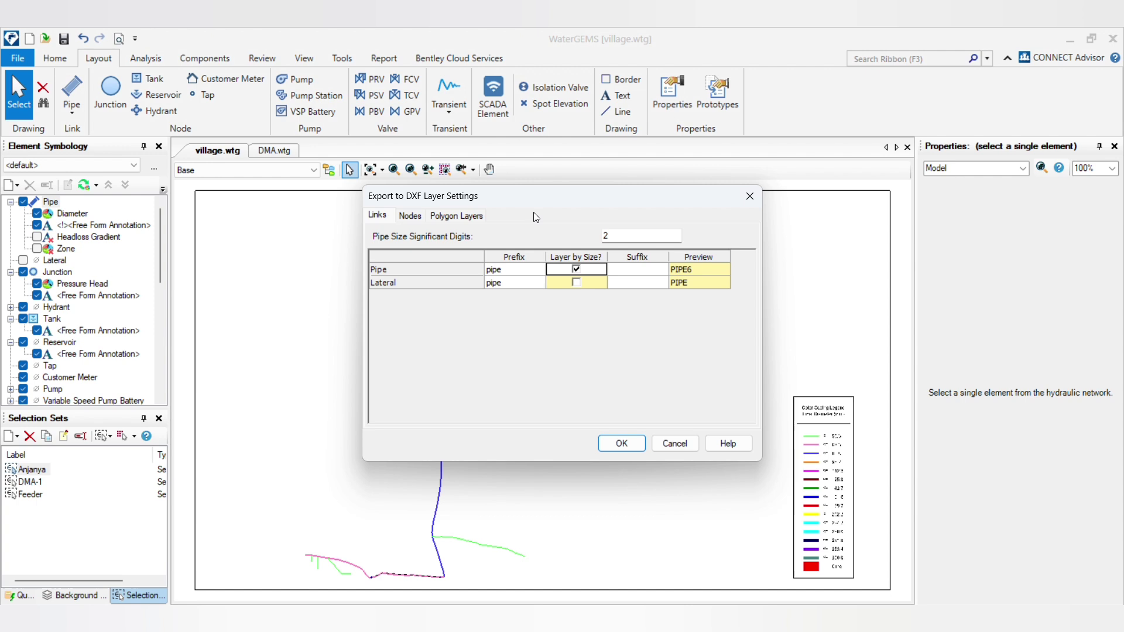
mouse_move(548, 191)
left_mouse_down()
mouse_move(552, 226)
mouse_move(630, 388)
mouse_move(523, 303)
left_mouse_up()
double_click(598, 333)
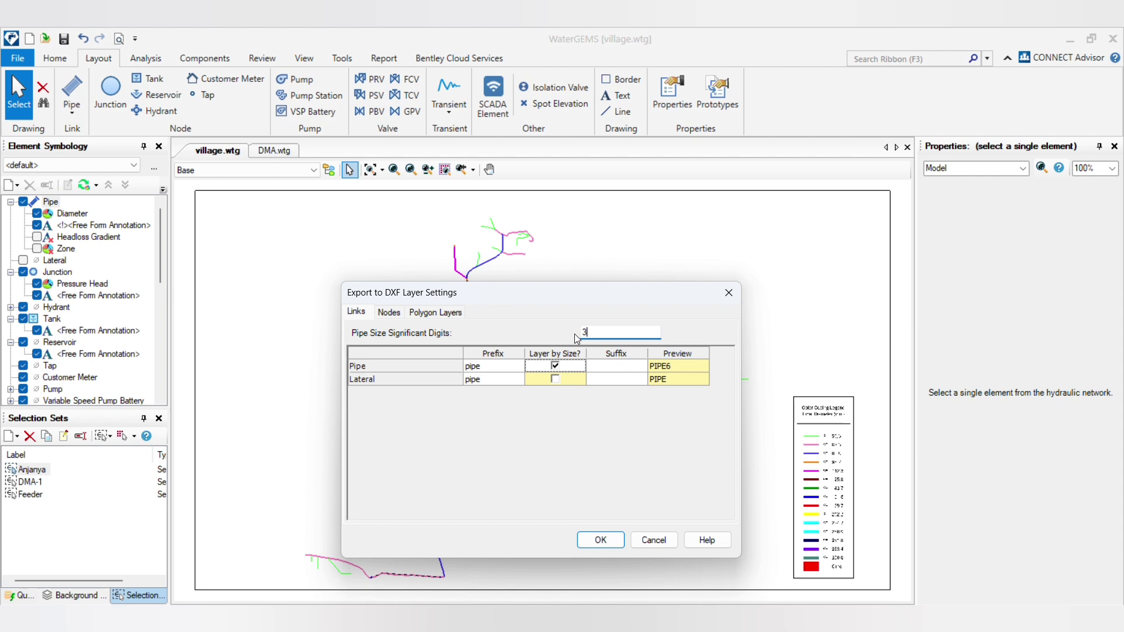
left_click(609, 545)
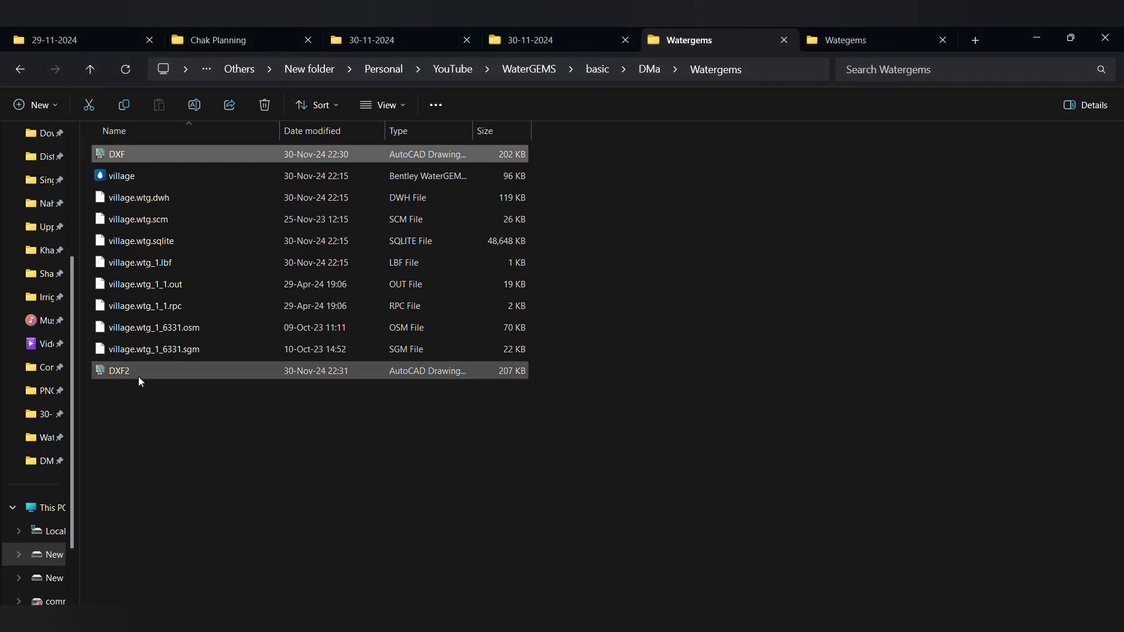
- Open the exported DXF2 file in AutoCAD and show the network in the drawing area
double_click(138, 377)
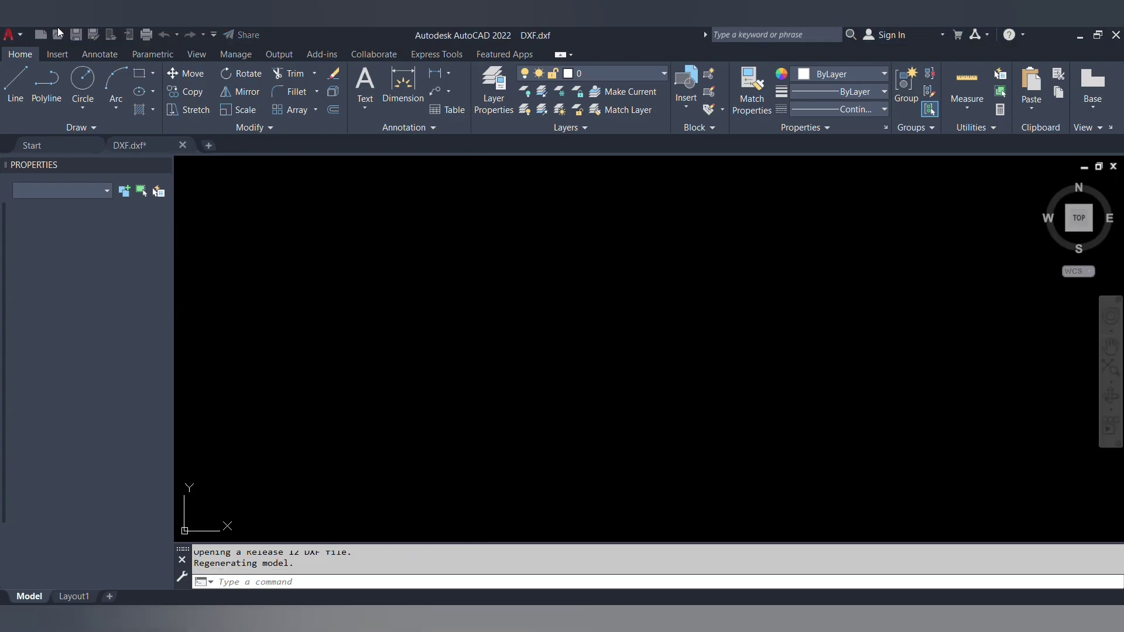
middle_click(607, 295)
middle_click(607, 294)
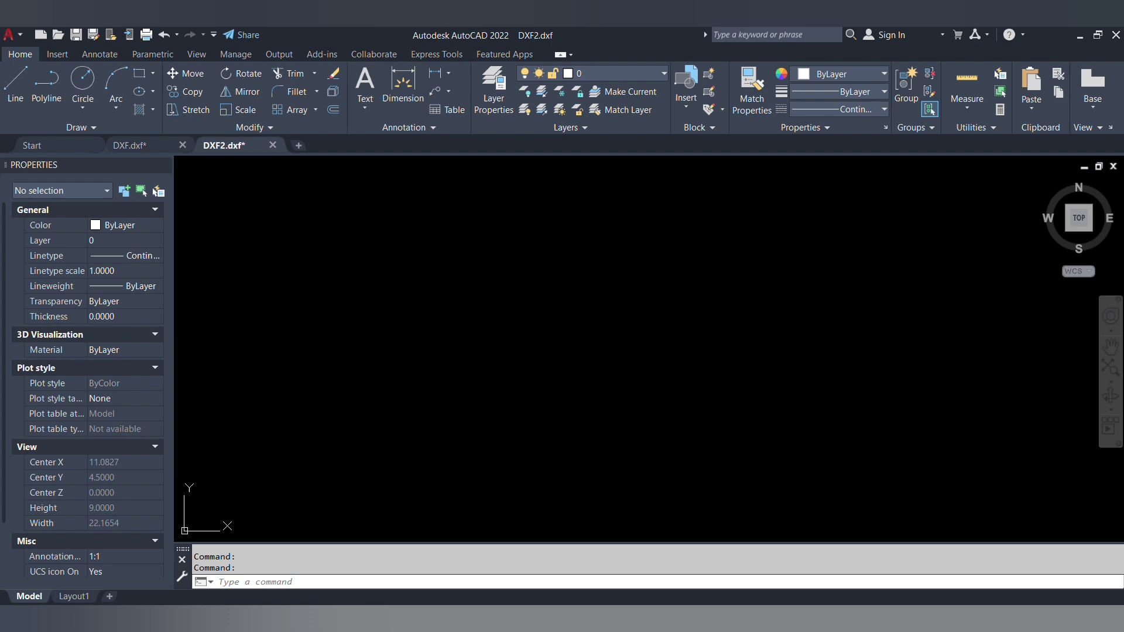
scroll(632, 343, "up", 10)
scroll(510, 281, "down", 2)
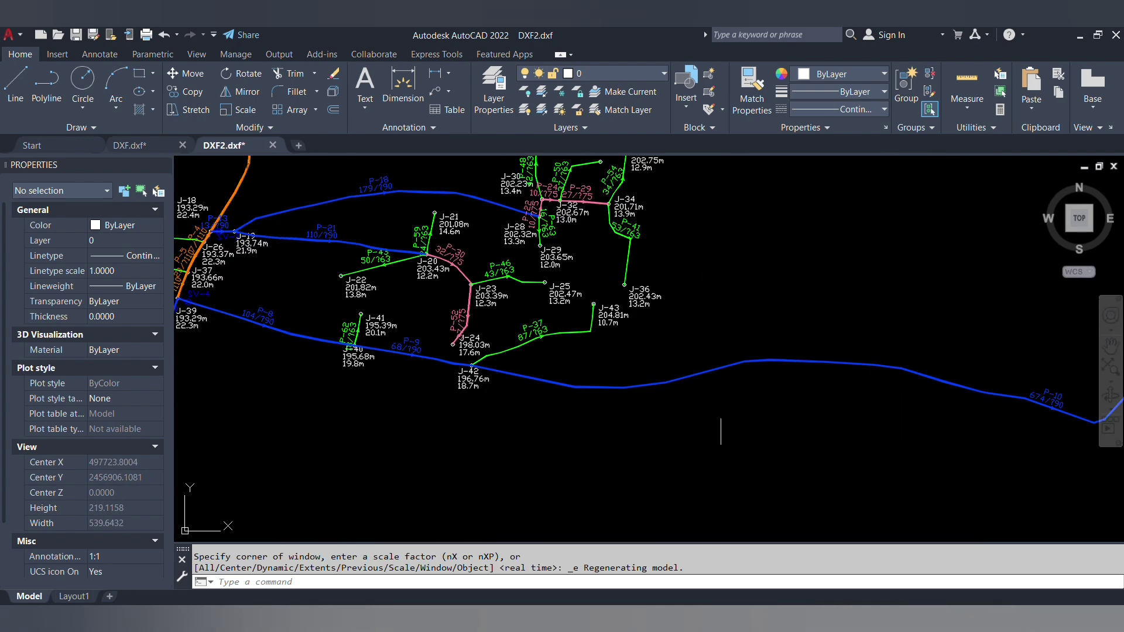
- Select the long blue P-10 pipe polyline and compare its layer name with its diameter label
left_click(721, 431)
left_click(687, 339)
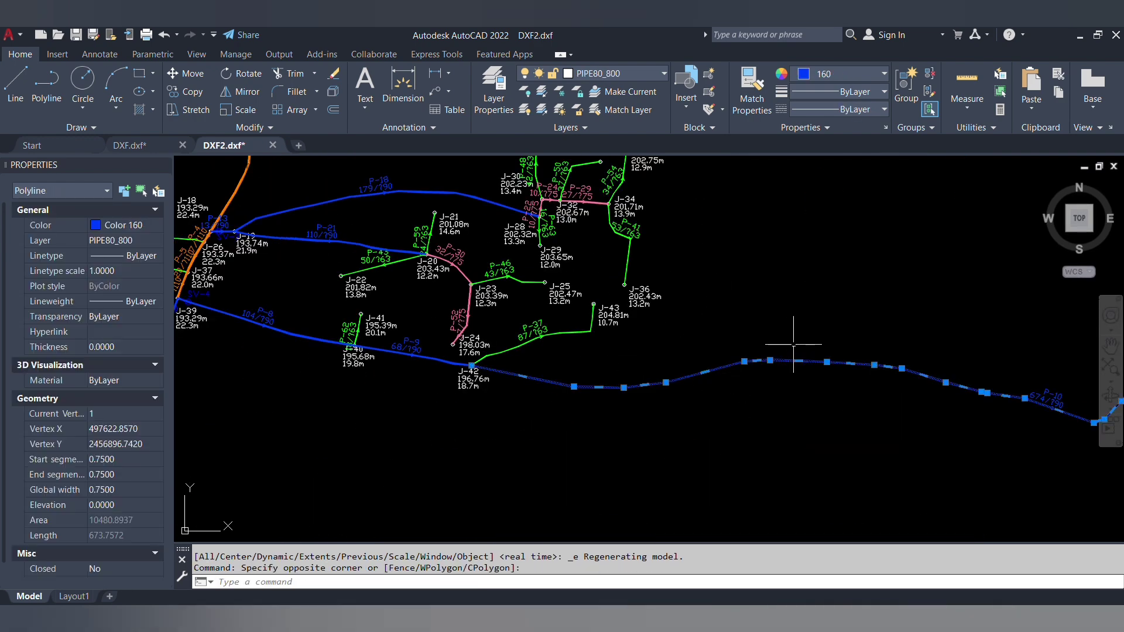
left_click_drag(840, 355, 684, 349)
scroll(894, 413, "up", 3)
scroll(801, 396, "down", 2)
scroll(858, 394, "up", 4)
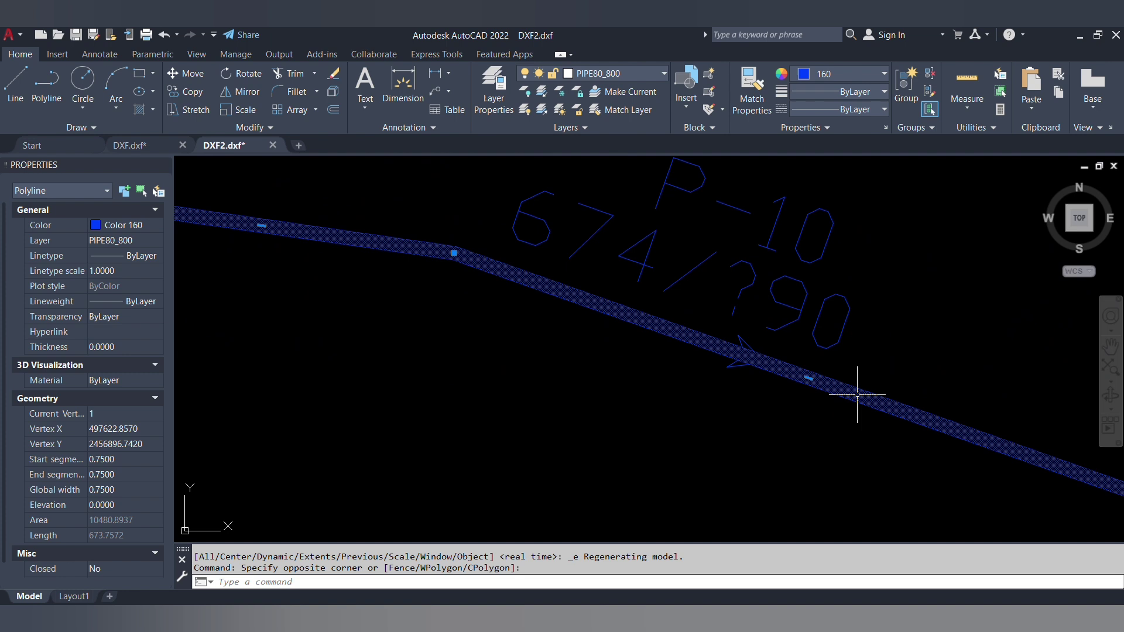
left_click_drag(840, 337, 720, 393)
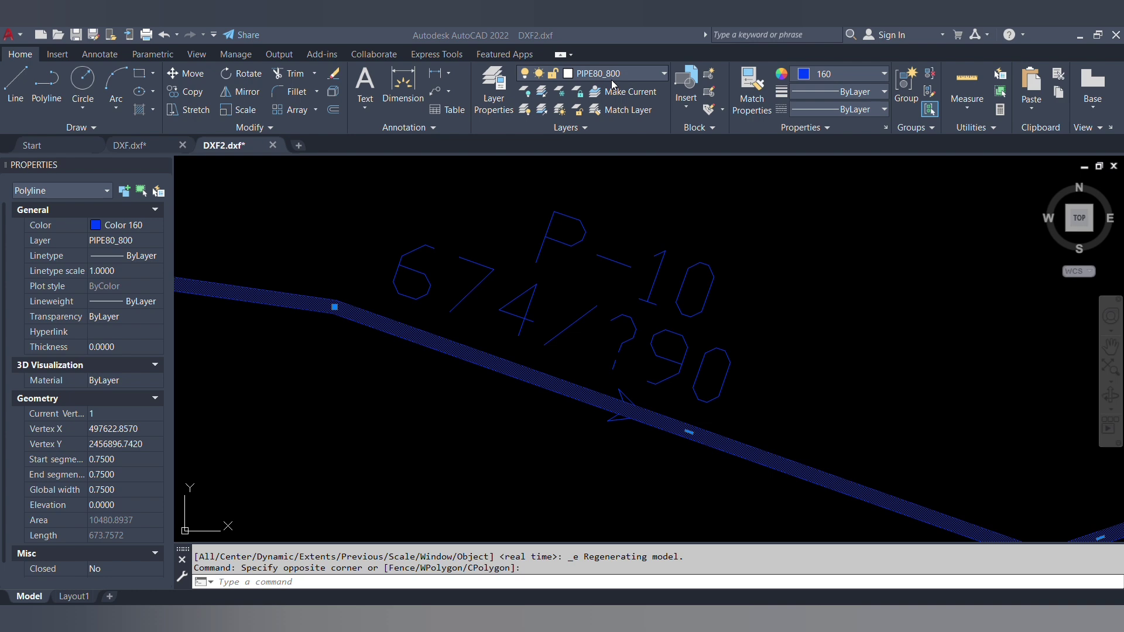
- Replace the selection with the green P-62 pipe near J-41, check its layer against its label, and clear the selection
scroll(797, 238, "down", 10)
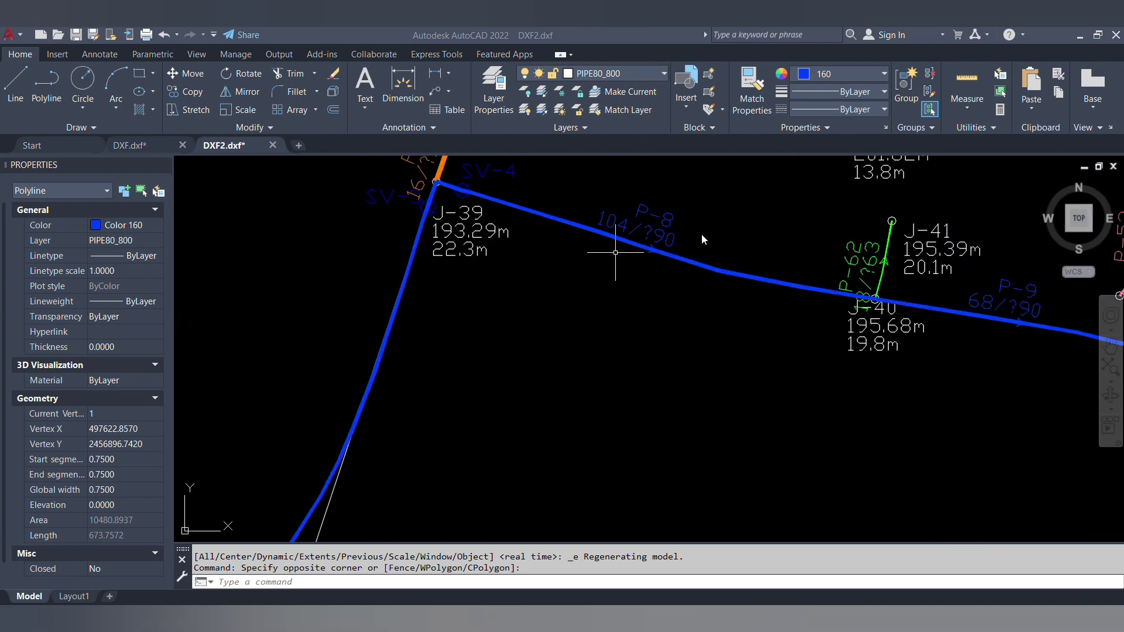
scroll(644, 304, "up", 3)
scroll(672, 359, "down", 3)
scroll(972, 363, "up", 5)
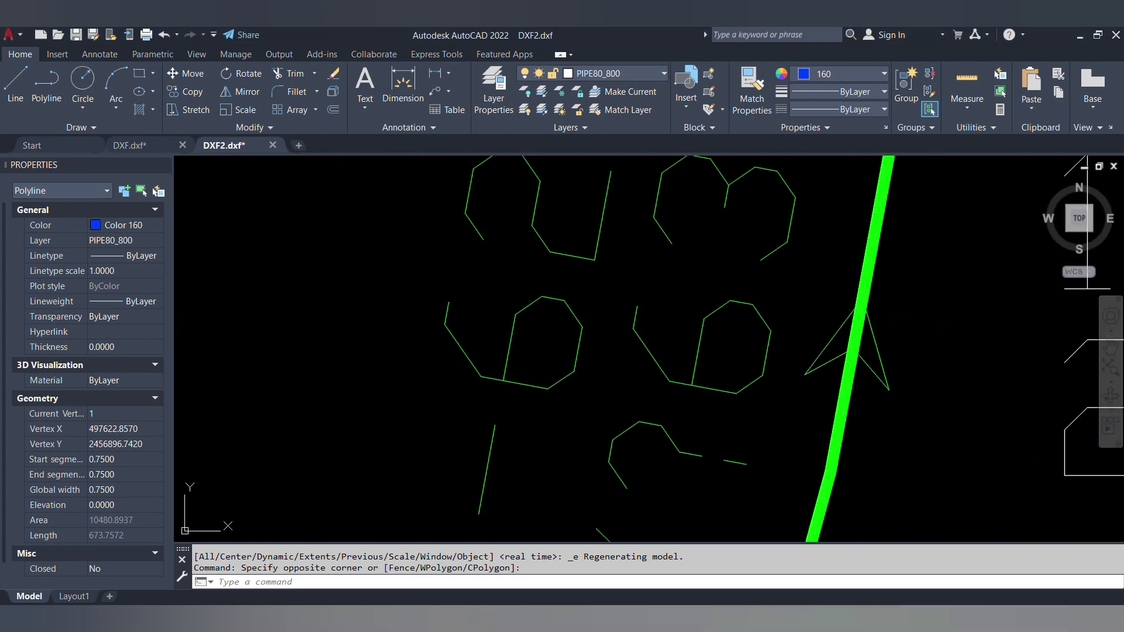
left_click(834, 463)
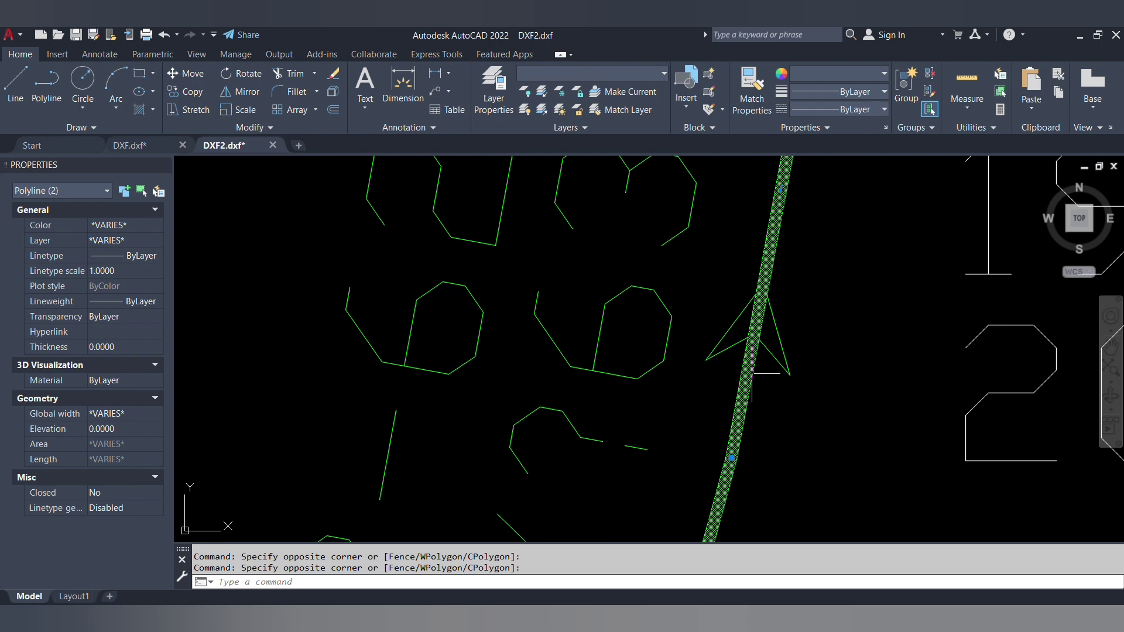
key("Escape")
scroll(768, 335, "down", 3)
left_click(755, 377)
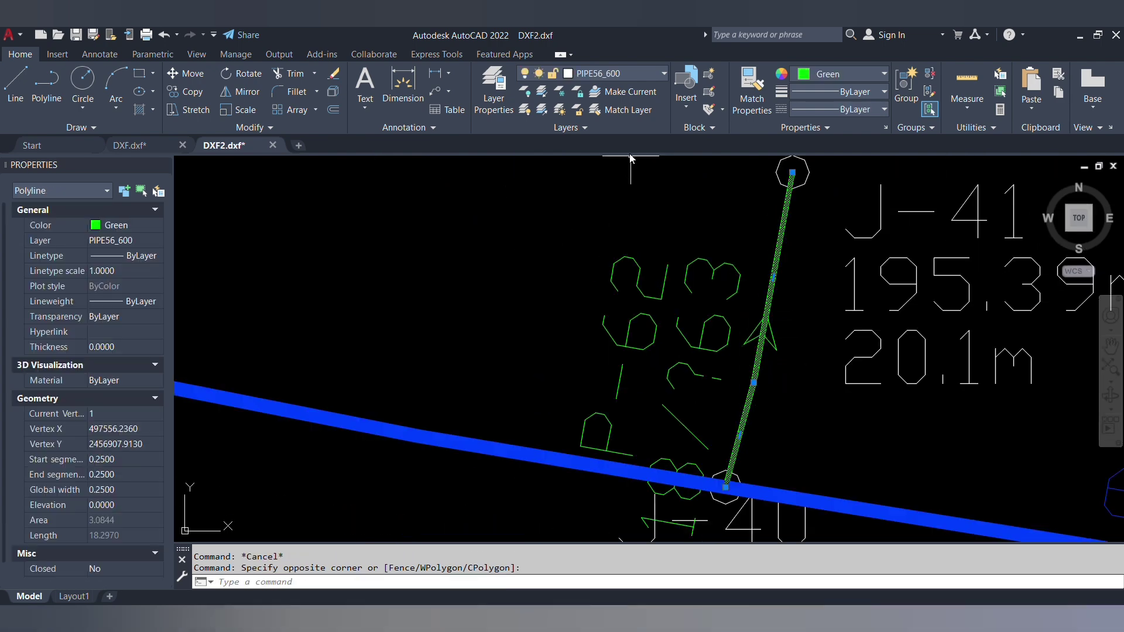
scroll(837, 401, "down", 4)
key("Escape")
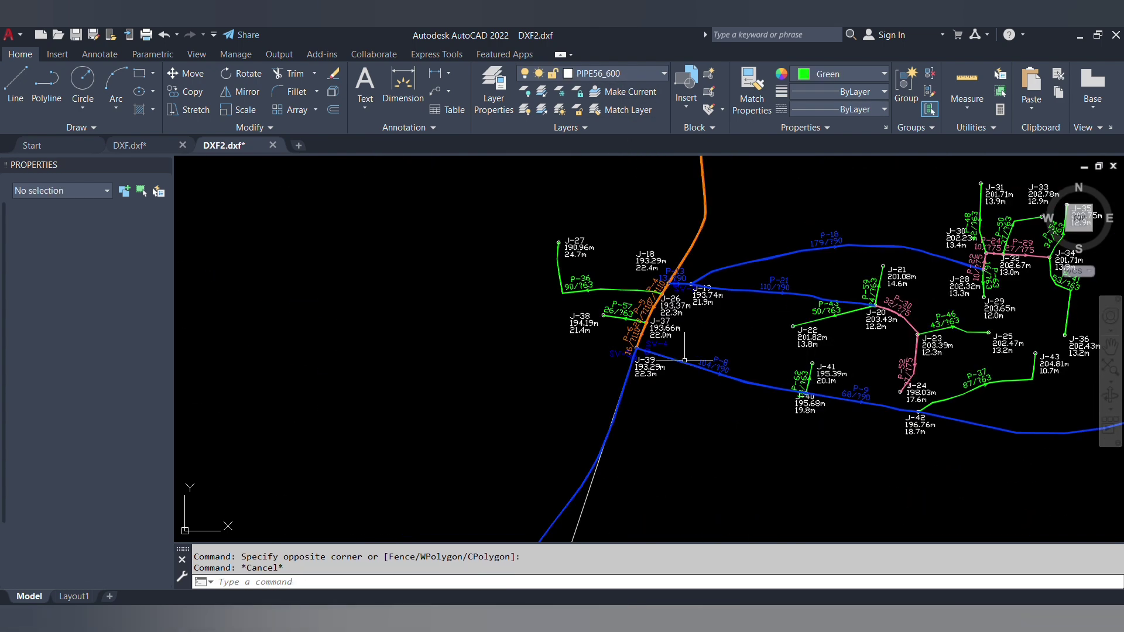
- Select the orange P-3 pipe running from J-18 and check its size-based layer
scroll(644, 293, "up", 5)
left_click(665, 220)
left_click(724, 181)
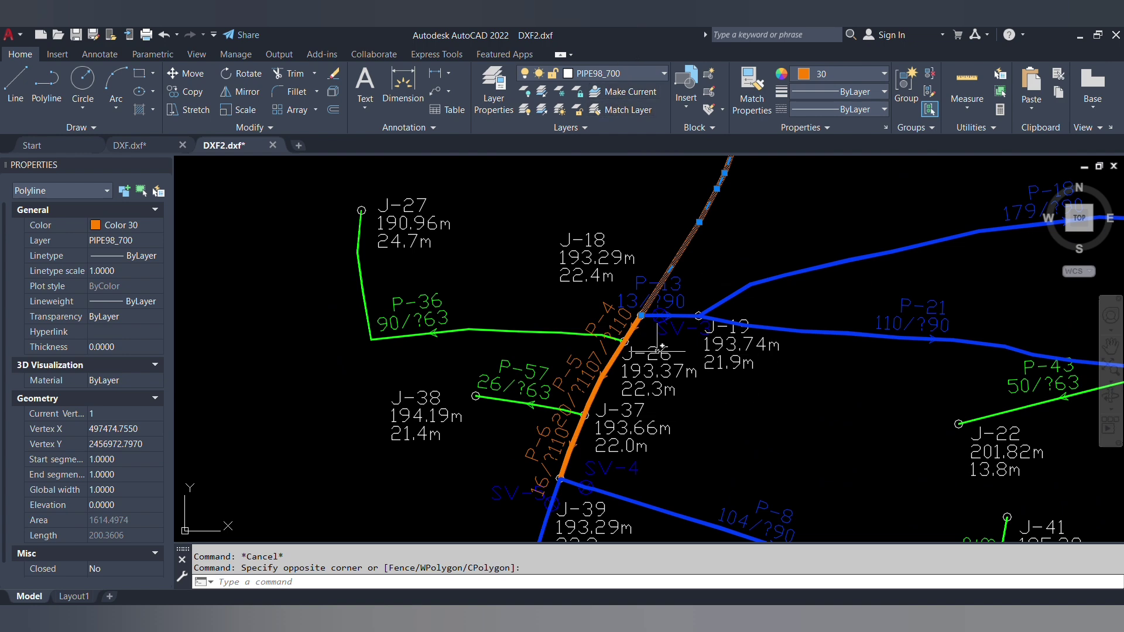
scroll(606, 320, "down", 4)
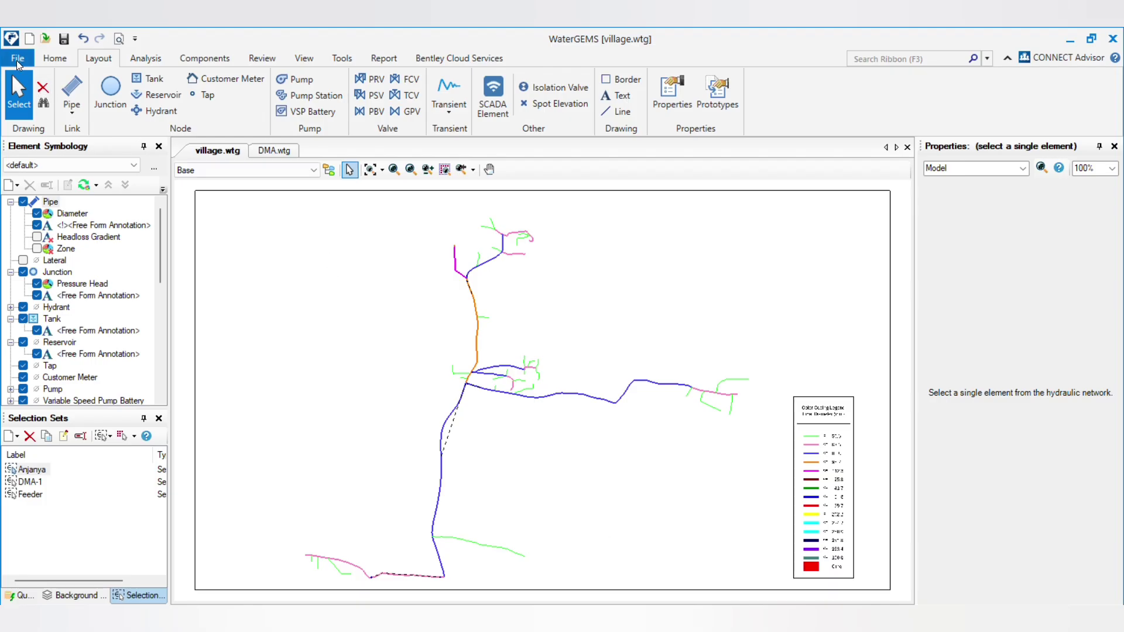
- Return to WaterGEMS and start another DXF export of the village model with the file name DXF3
left_click(17, 59)
left_click(61, 459)
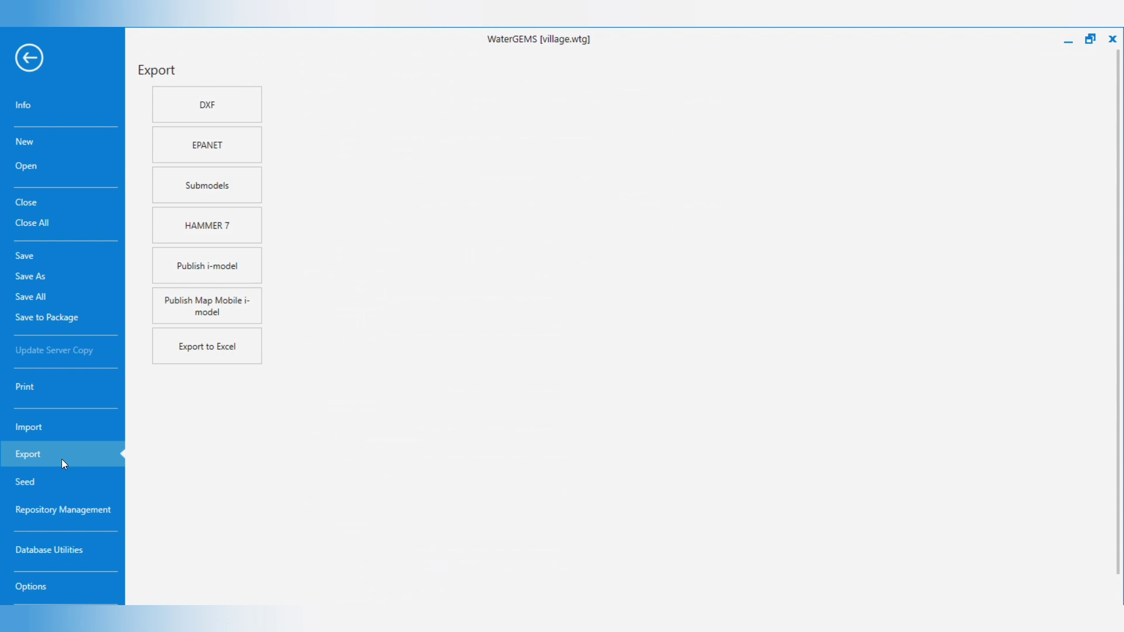
left_click(205, 101)
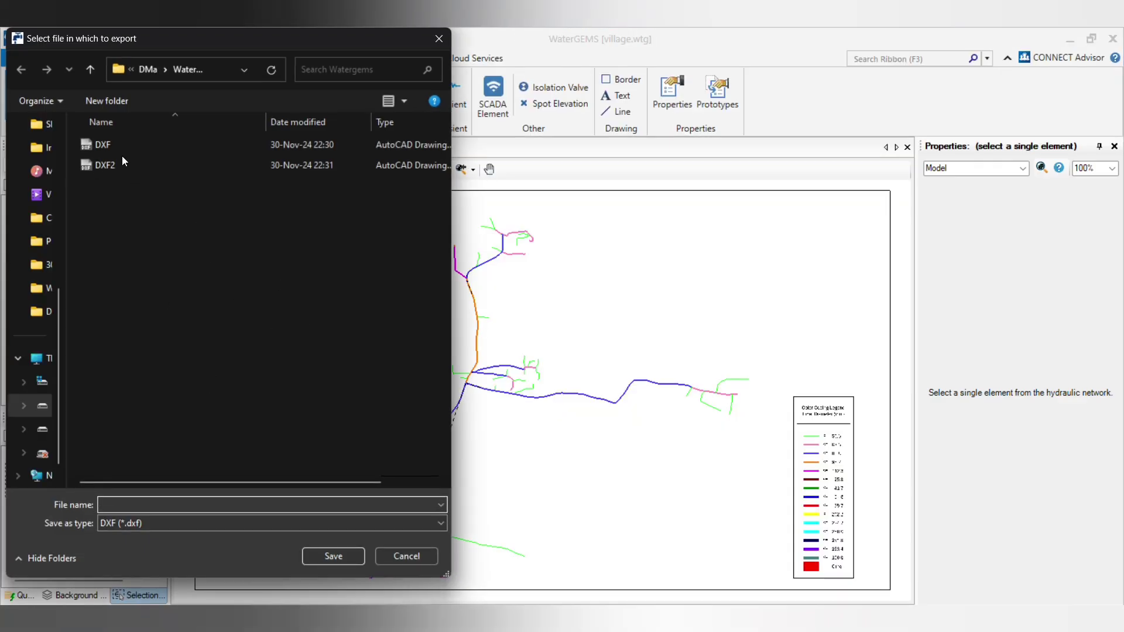
left_click(123, 157)
left_click(158, 505)
left_click(158, 504)
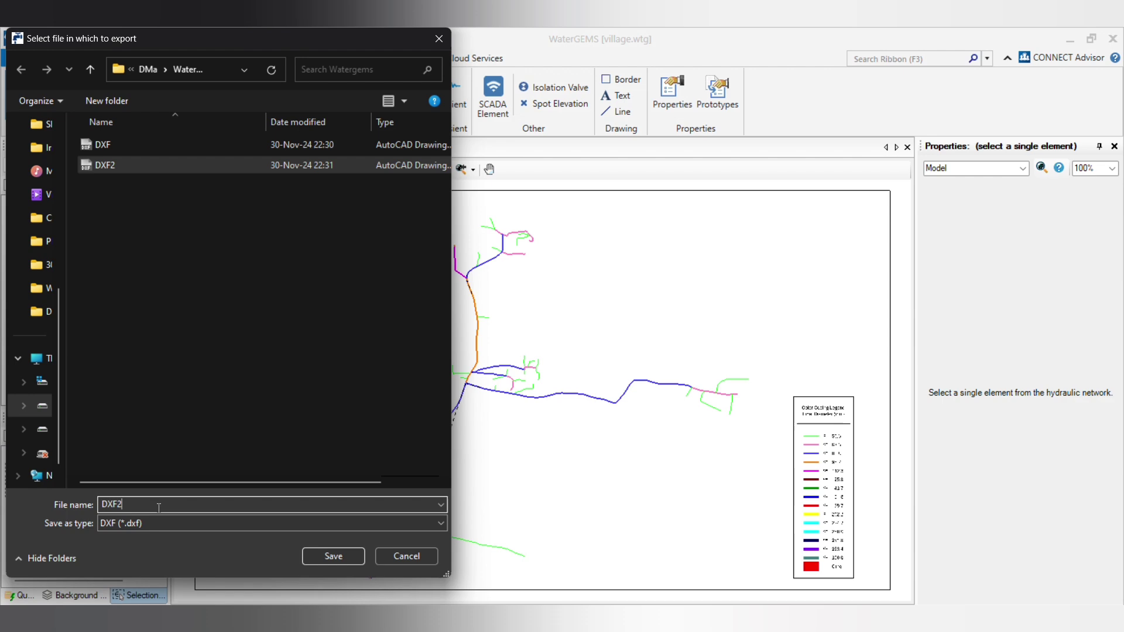
key("BackSpace")
type("3")
left_click(353, 557)
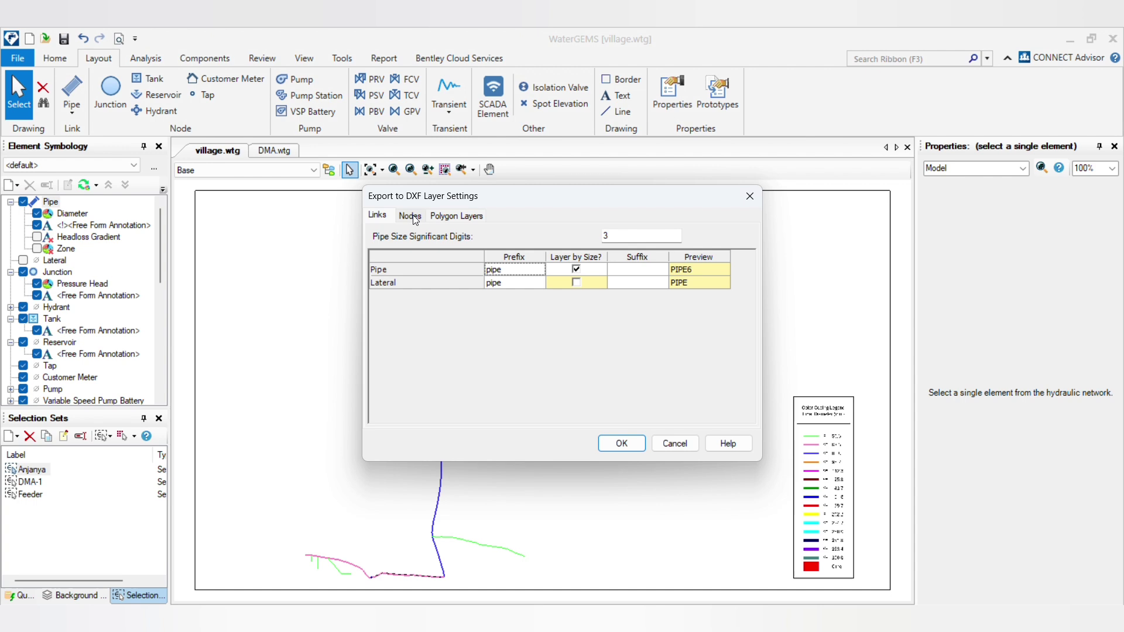
- Set the pipe layer prefix to Link in the DXF link layer settings
left_click(415, 220)
left_click(389, 221)
left_click(513, 270)
type("Link")
left_click(644, 272)
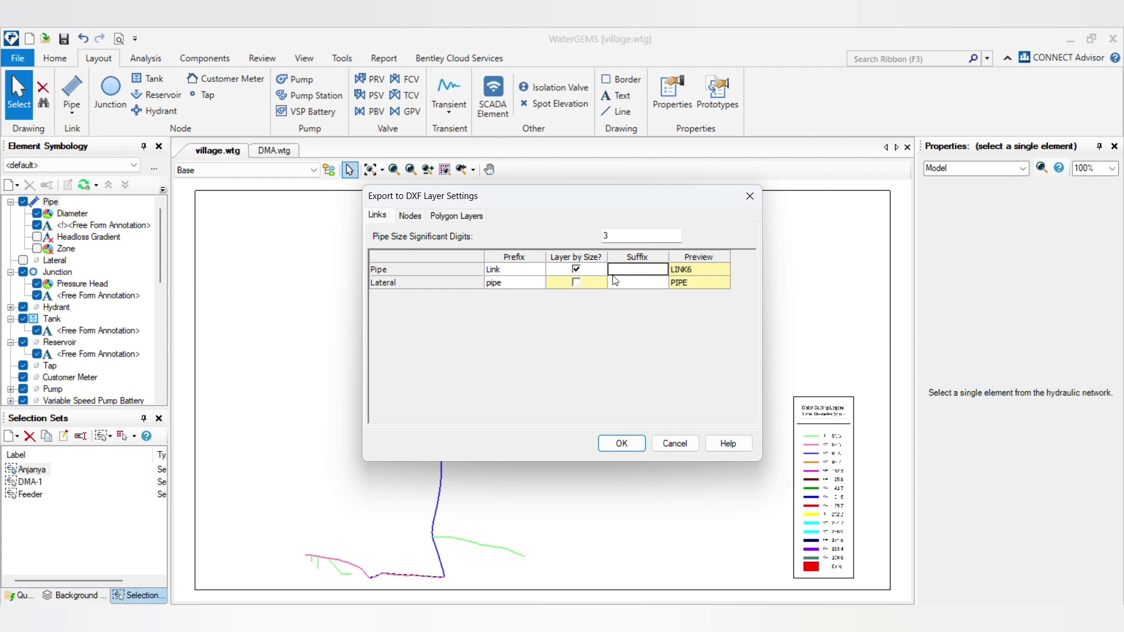
left_click(613, 270)
- Review the layer prefixes of all node elements, leave them as Node, and confirm the DXF export
left_click(412, 217)
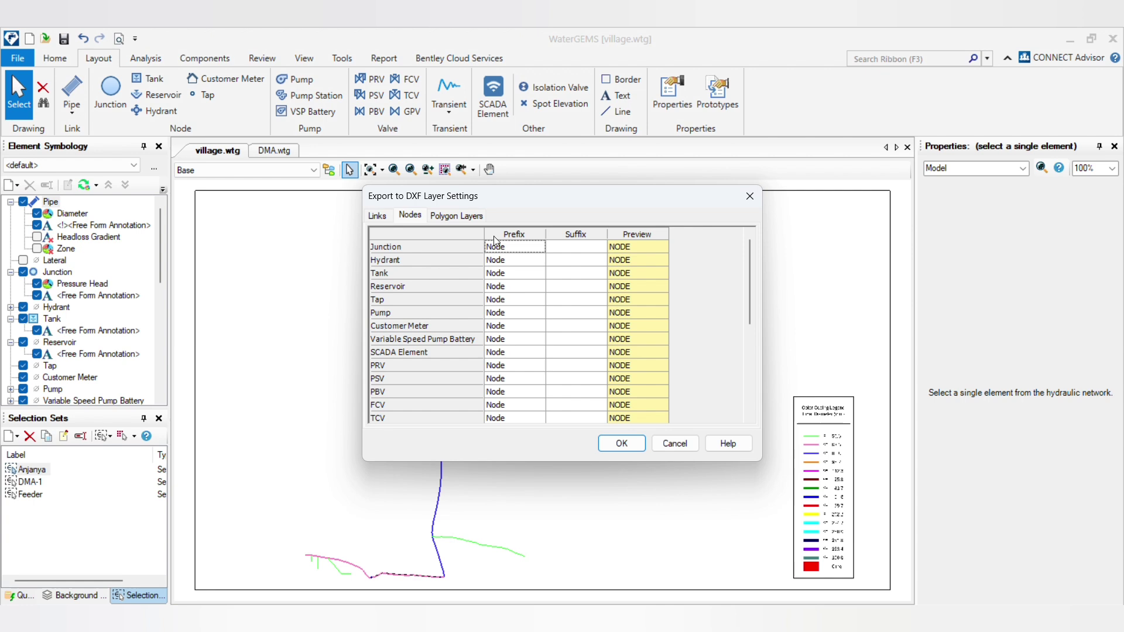
scroll(516, 307, "down", 5)
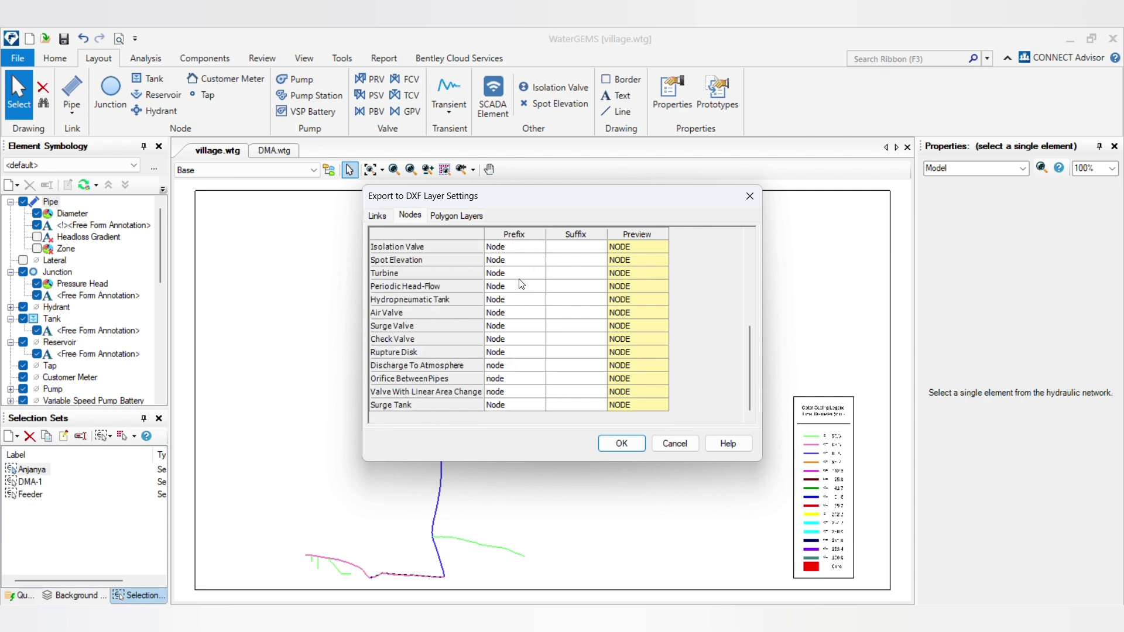
scroll(507, 311, "up", 5)
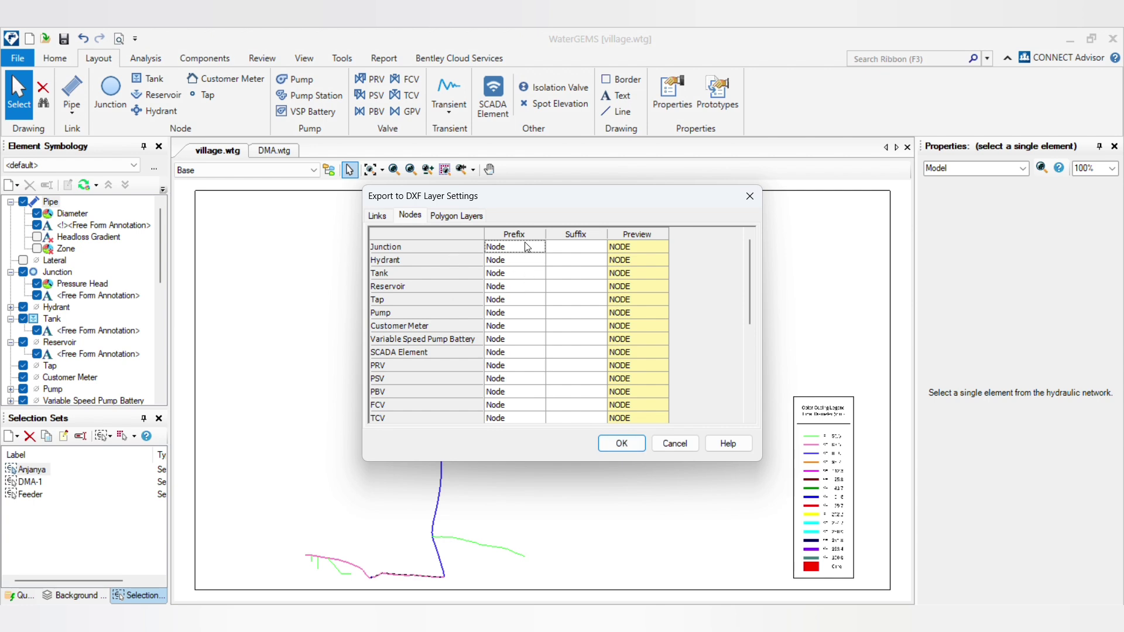
left_click_drag(527, 247, 516, 427)
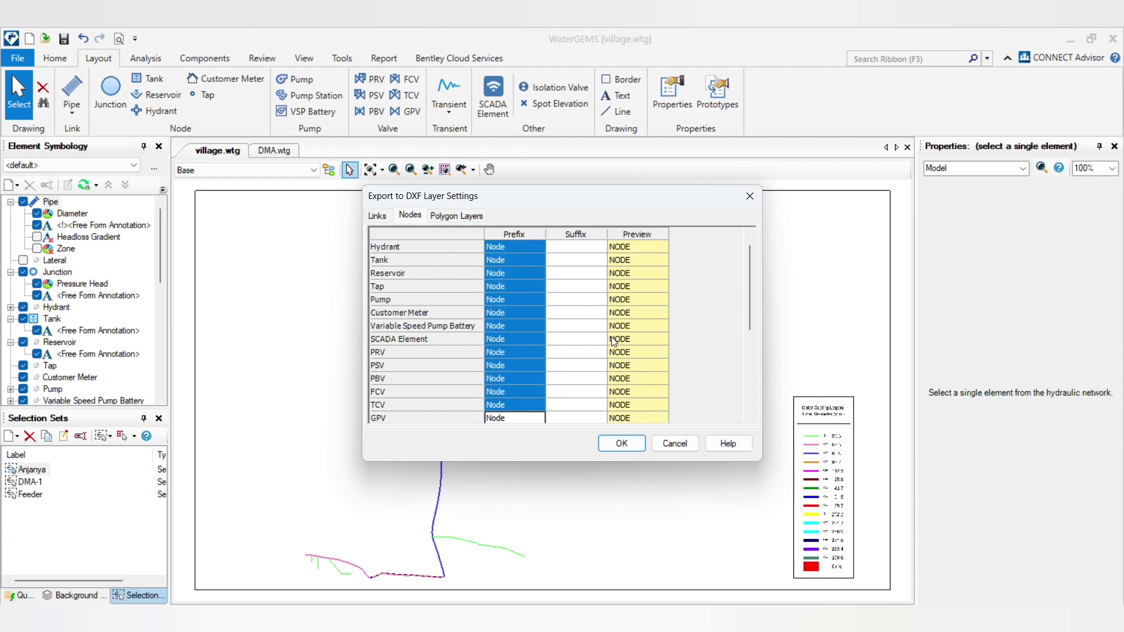
left_click(642, 444)
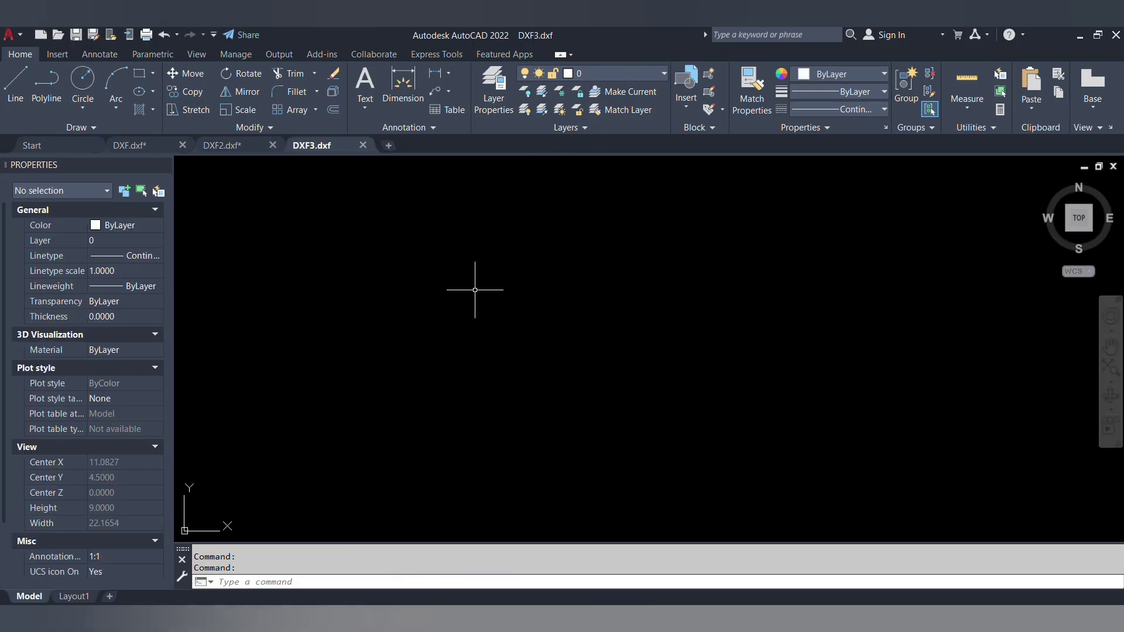
- Show the DXF3 network in AutoCAD, select the J-21 label texts to check their layer, and clear the selection
middle_click(474, 291)
middle_click(474, 291)
scroll(637, 339, "up", 8)
scroll(694, 336, "up", 6)
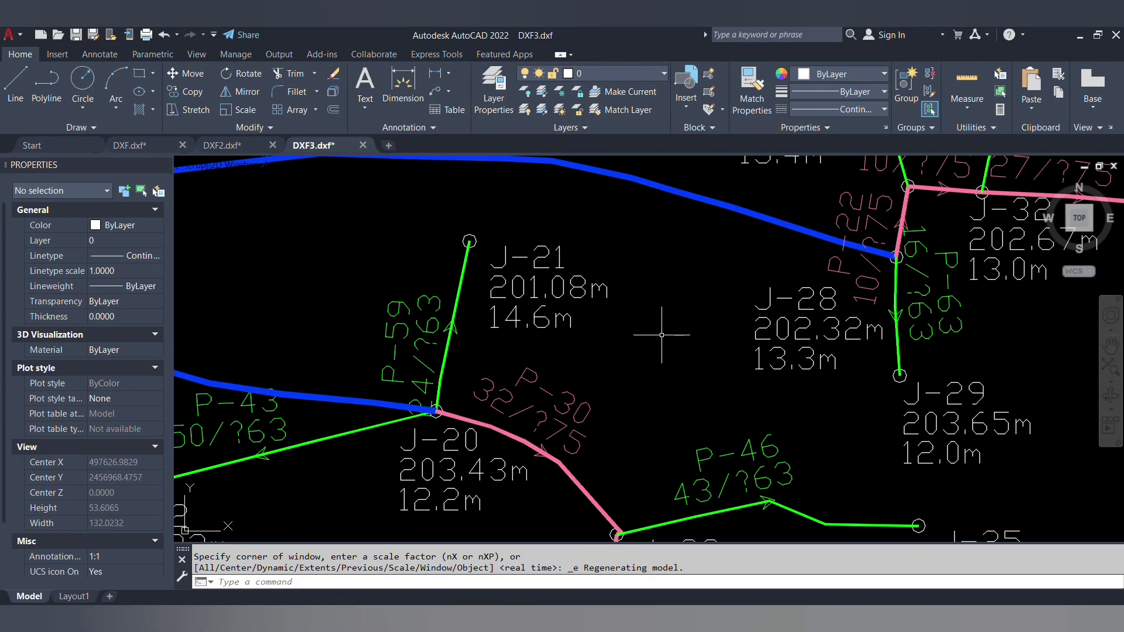
left_click(660, 331)
left_click(559, 267)
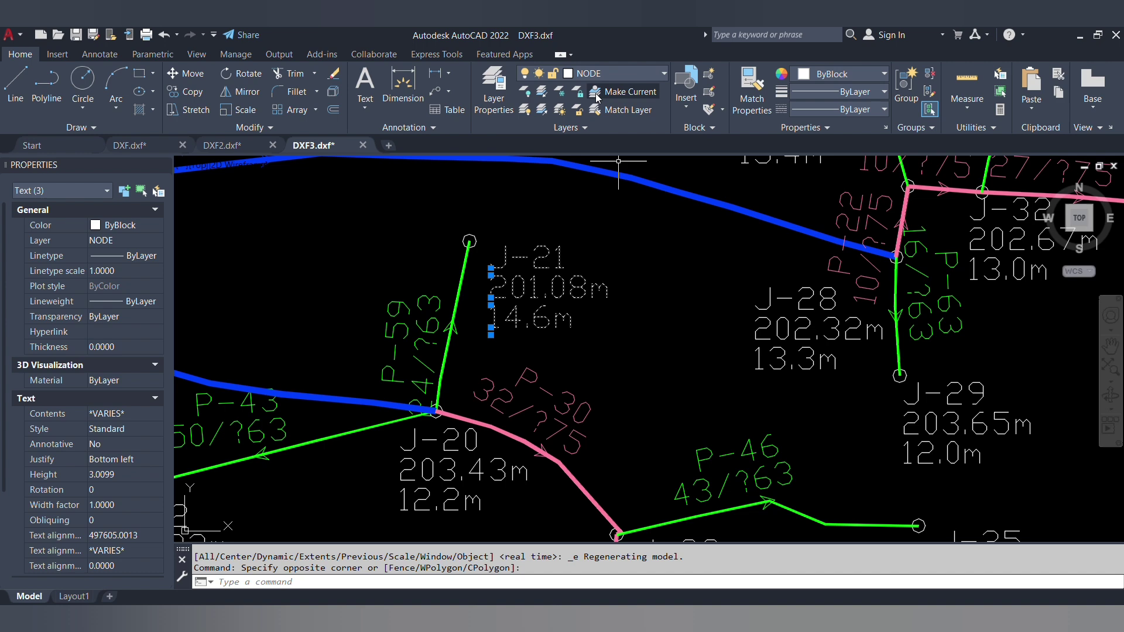
key("Escape")
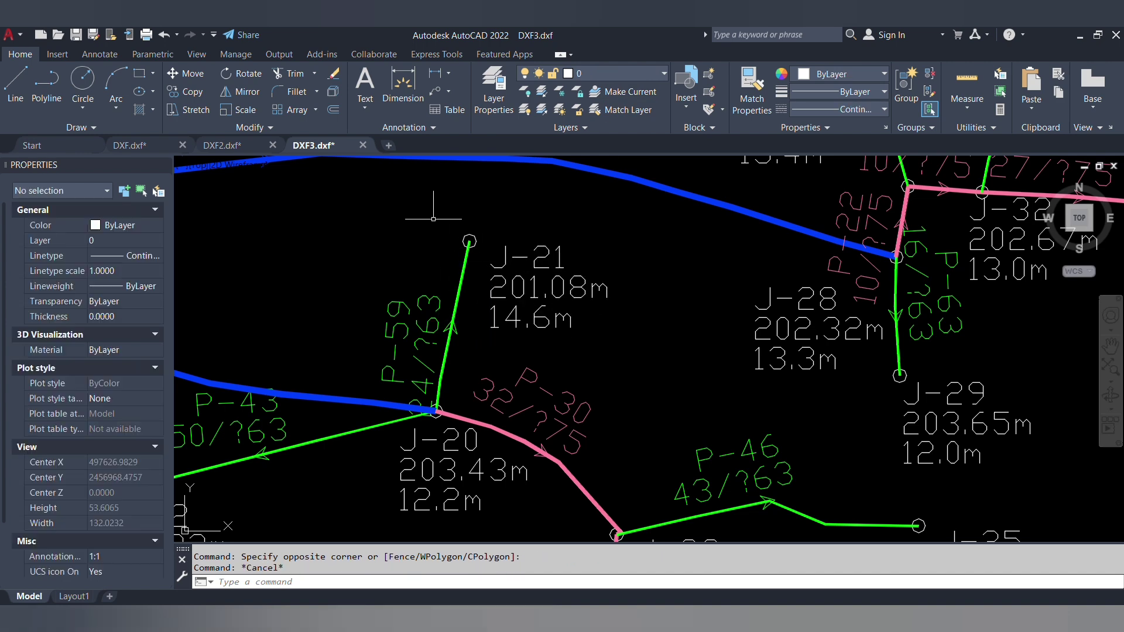
- Select the J-21 junction symbol and check its layer and block properties
left_click(439, 205)
left_click(545, 277)
scroll(576, 254, "down", 4)
scroll(528, 267, "up", 8)
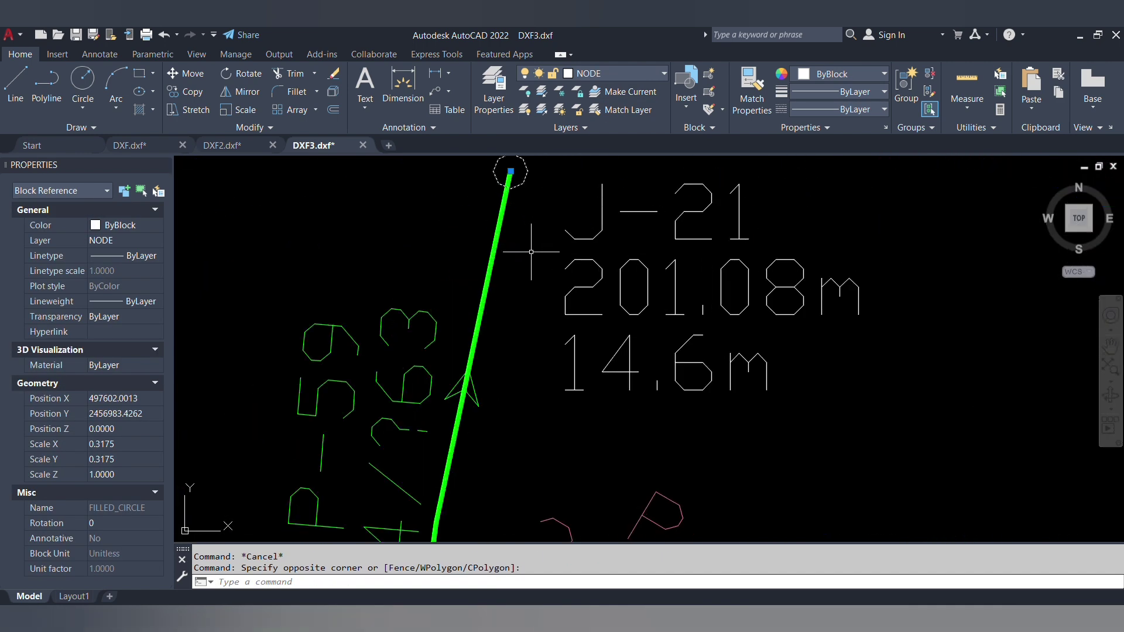
- Select the SV-5 label and its valve symbol near J-39 in turn to check their layers, and clear the selection
scroll(524, 310, "down", 2)
scroll(610, 210, "down", 10)
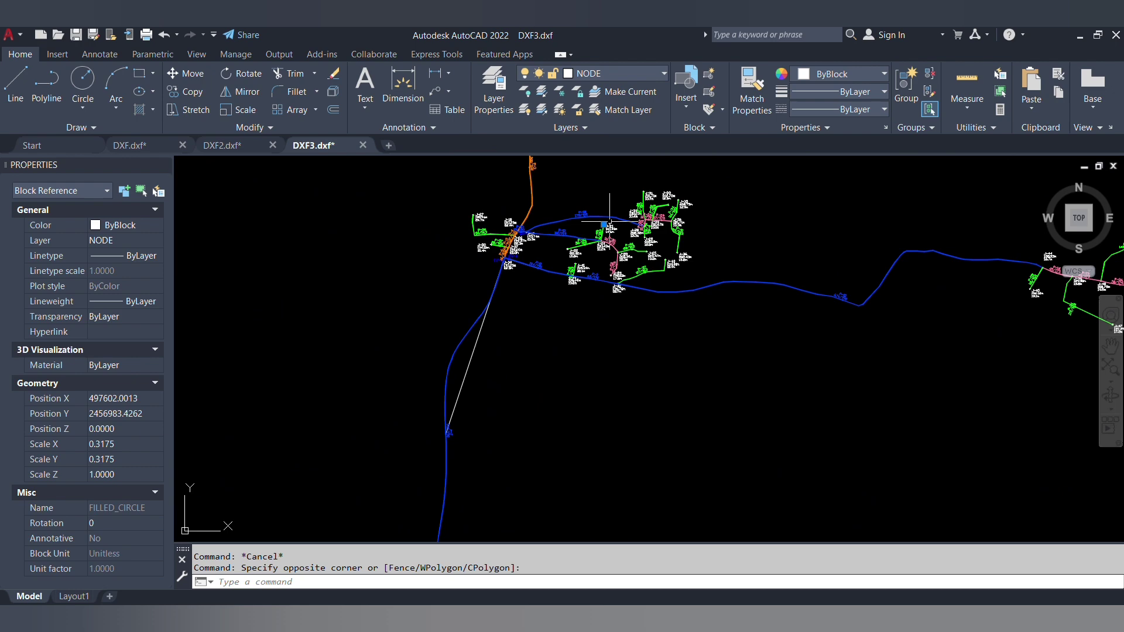
scroll(503, 224, "up", 9)
left_click_drag(514, 255, 560, 162)
scroll(486, 529, "up", 2)
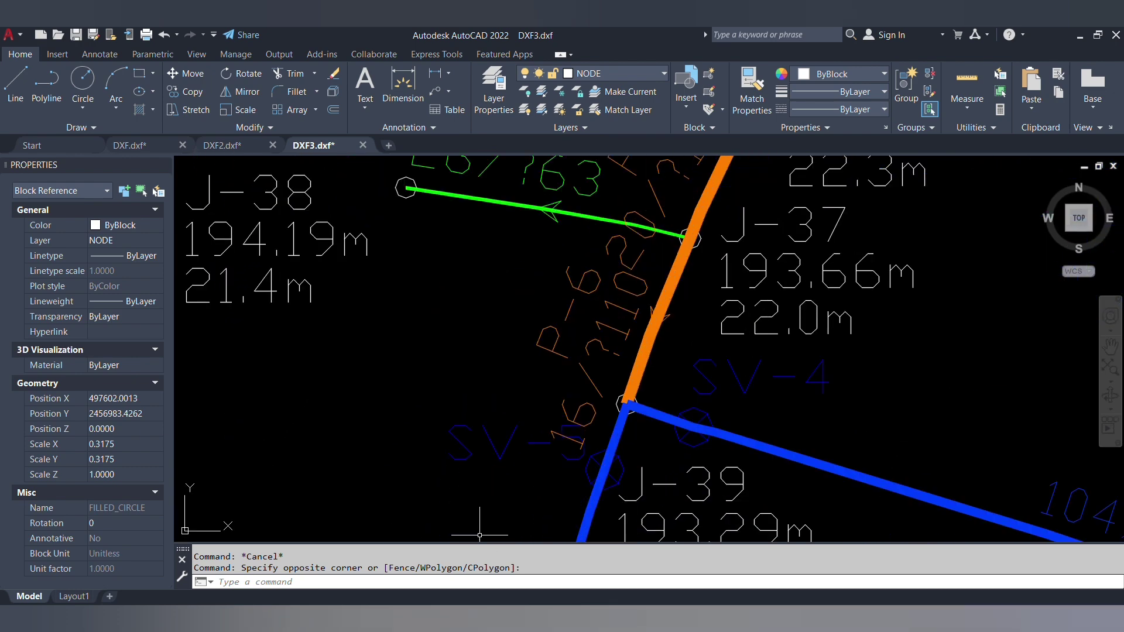
left_click_drag(486, 526, 495, 439)
key("Escape")
left_click(527, 397)
left_click(480, 322)
key("Escape")
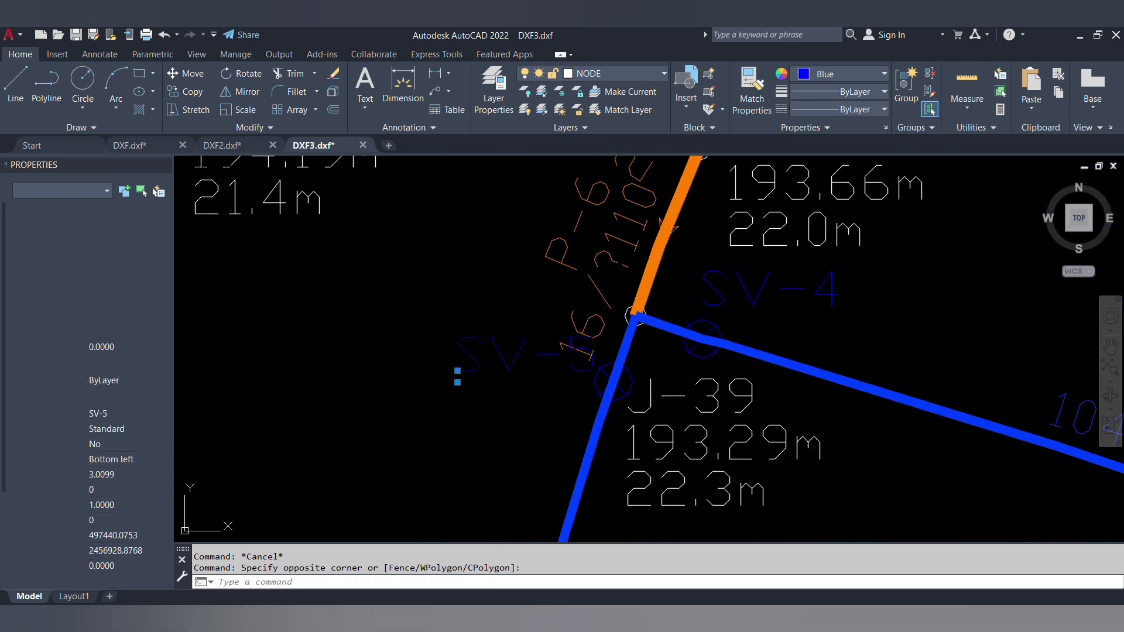
left_click(594, 385)
key("Escape")
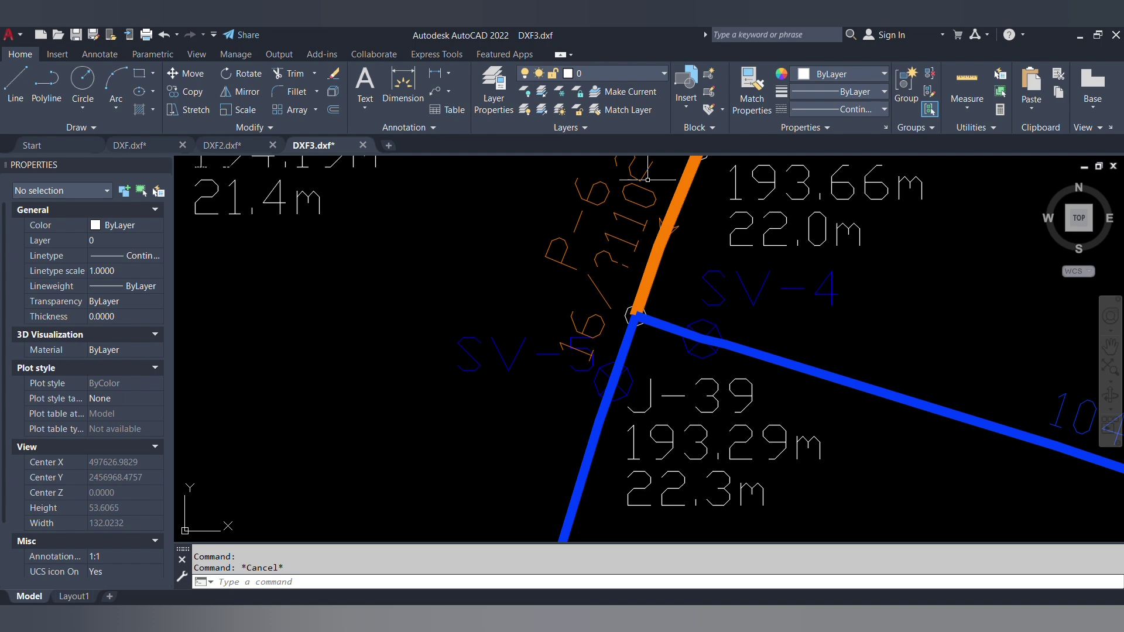
- Select the P-8 pipe polyline between J-39 and J-40, check its layer and width properties, and clear the selection
scroll(631, 246, "down", 4)
key("Escape")
left_click(748, 331)
left_click(743, 266)
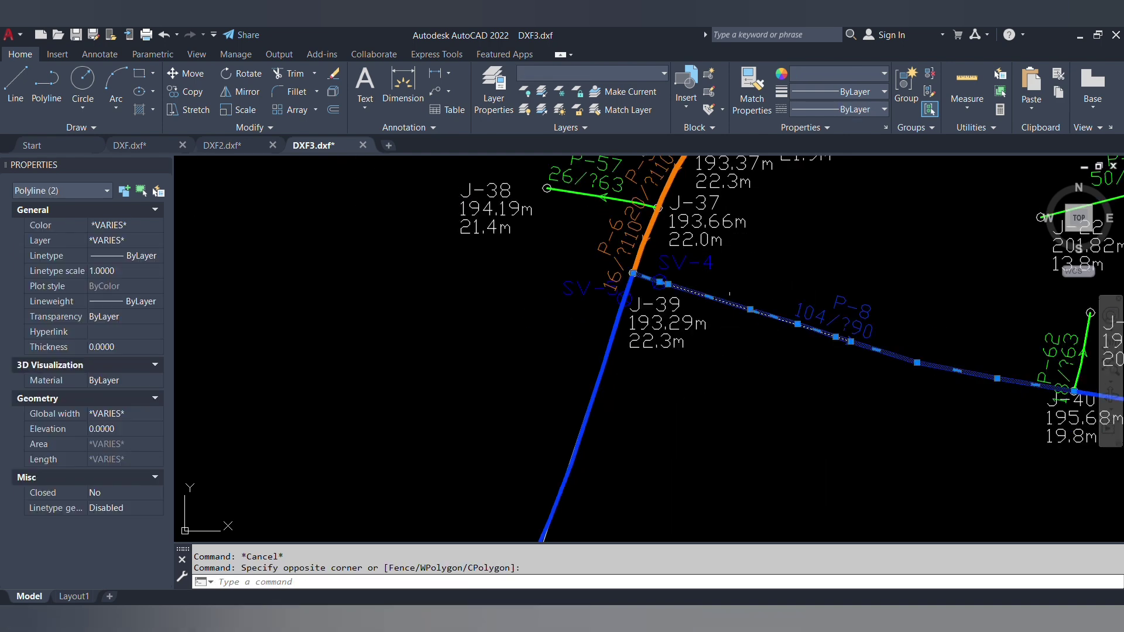
key("Escape")
left_click(919, 363)
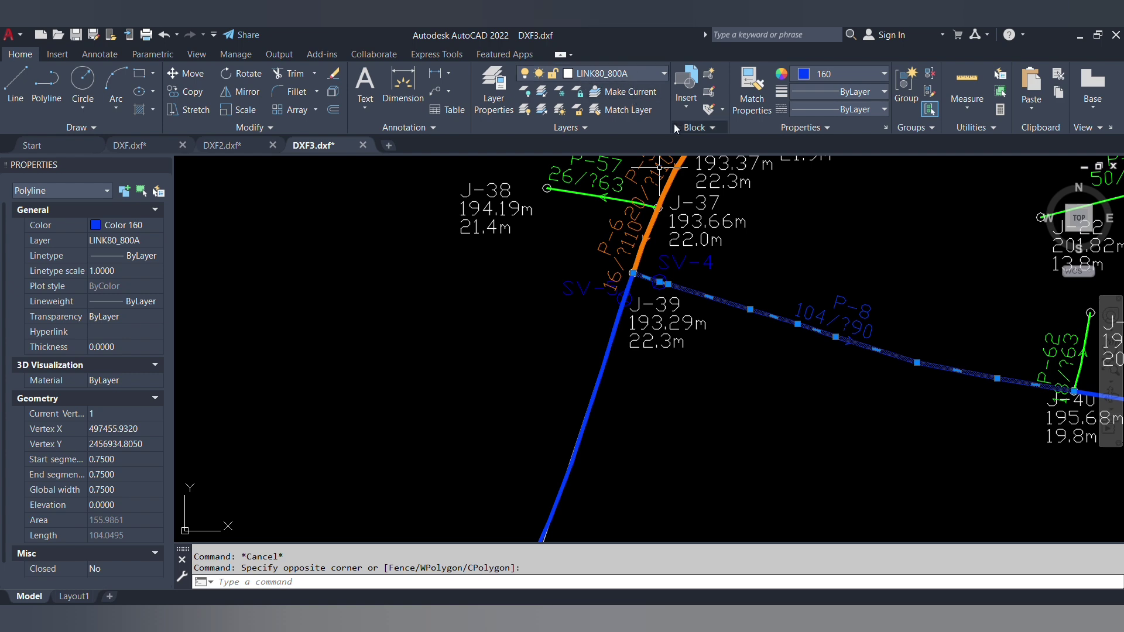
scroll(620, 310, "down", 9)
left_click_drag(710, 346, 665, 345)
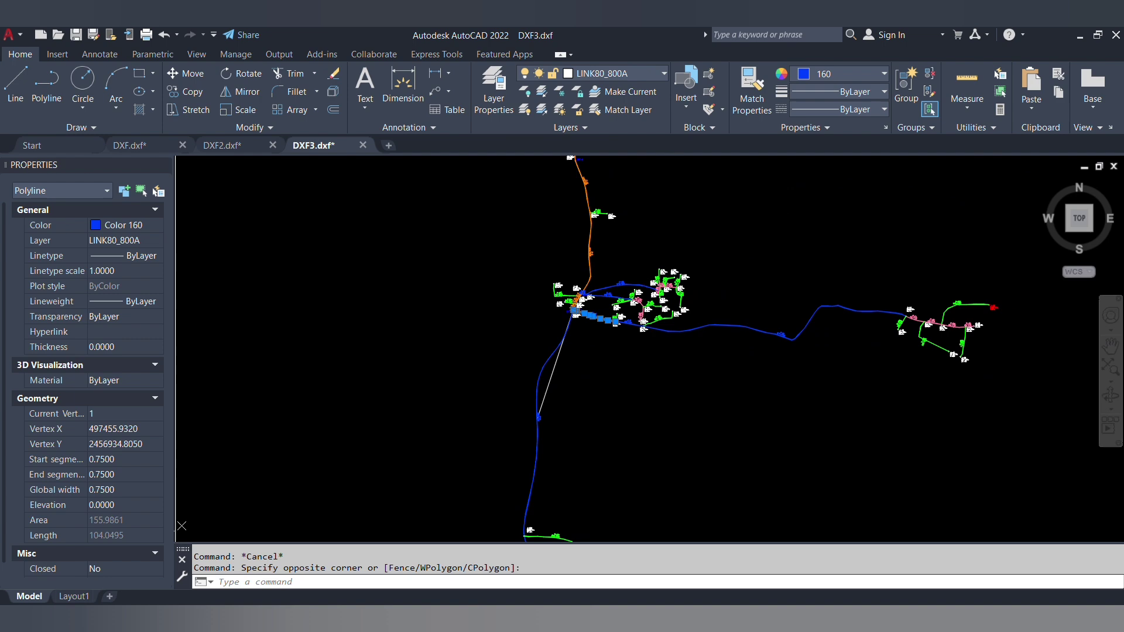
key("Escape")
scroll(631, 300, "up", 4)
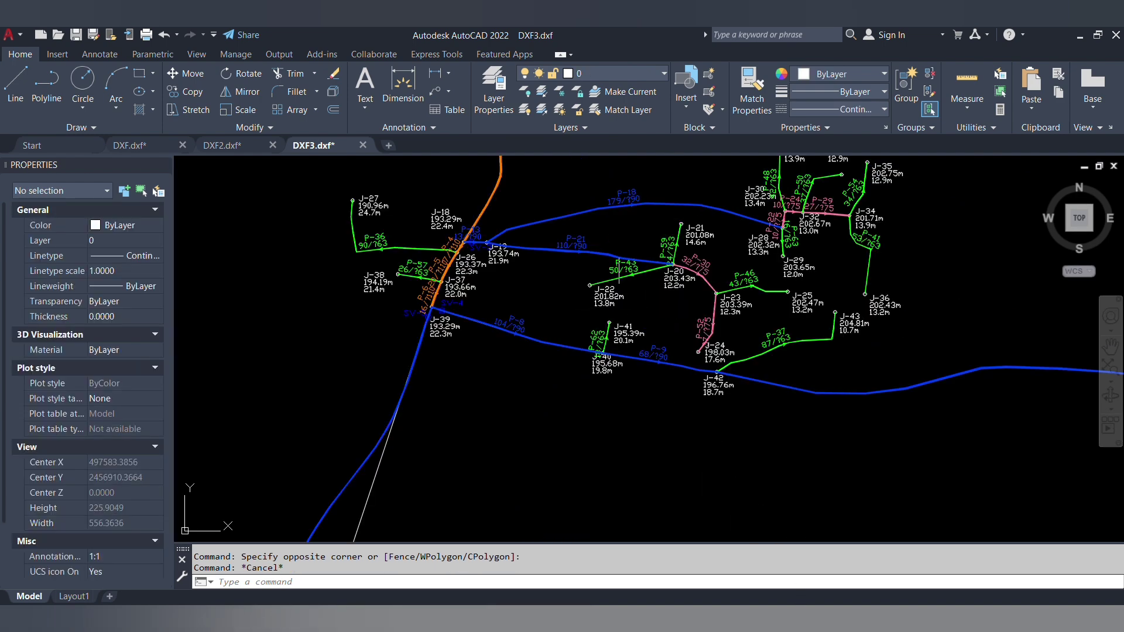
scroll(602, 263, "down", 2)
scroll(539, 363, "down", 2)
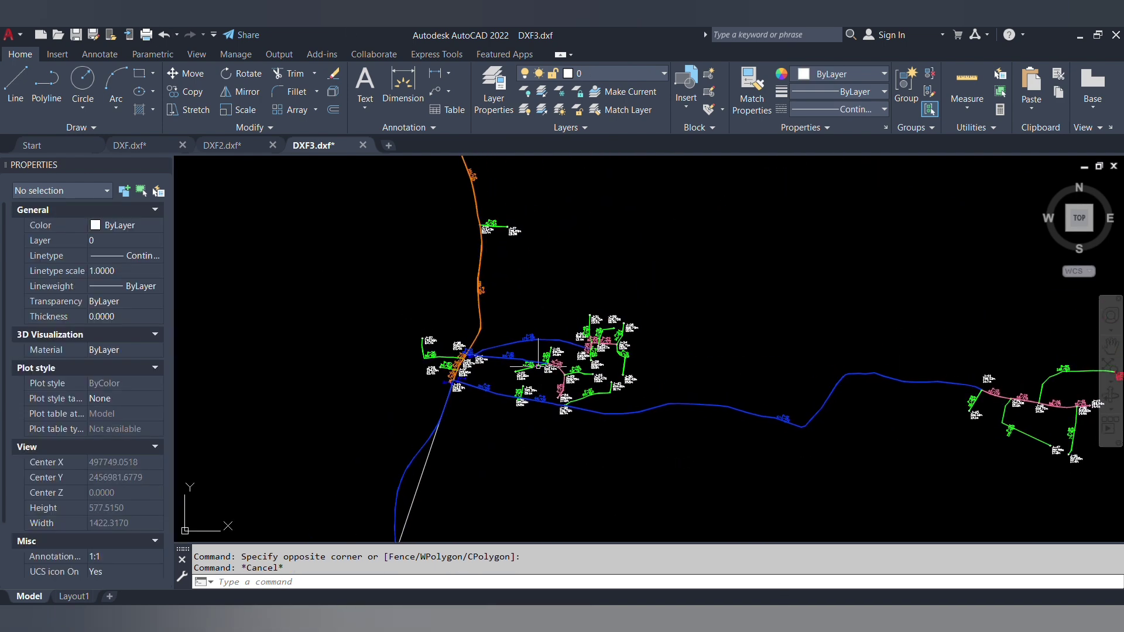
scroll(540, 369, "up", 3)
scroll(603, 322, "down", 3)
- Switch to WaterGEMS and start another DXF export of the village network
key("alt+Tab")
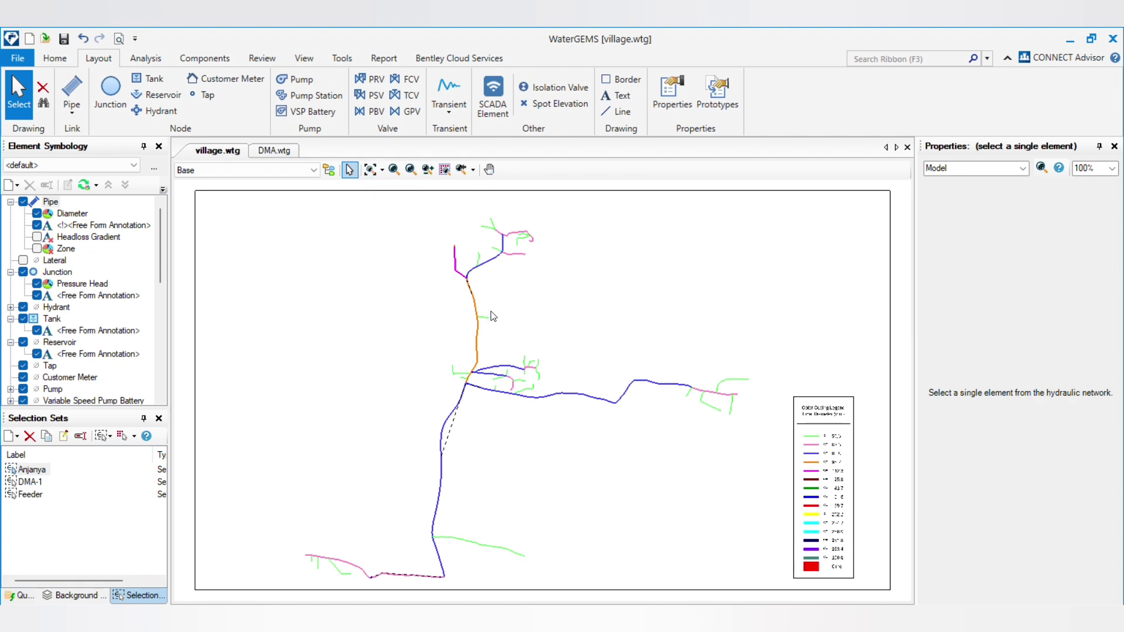
scroll(498, 284, "up", 1)
scroll(492, 287, "up", 3)
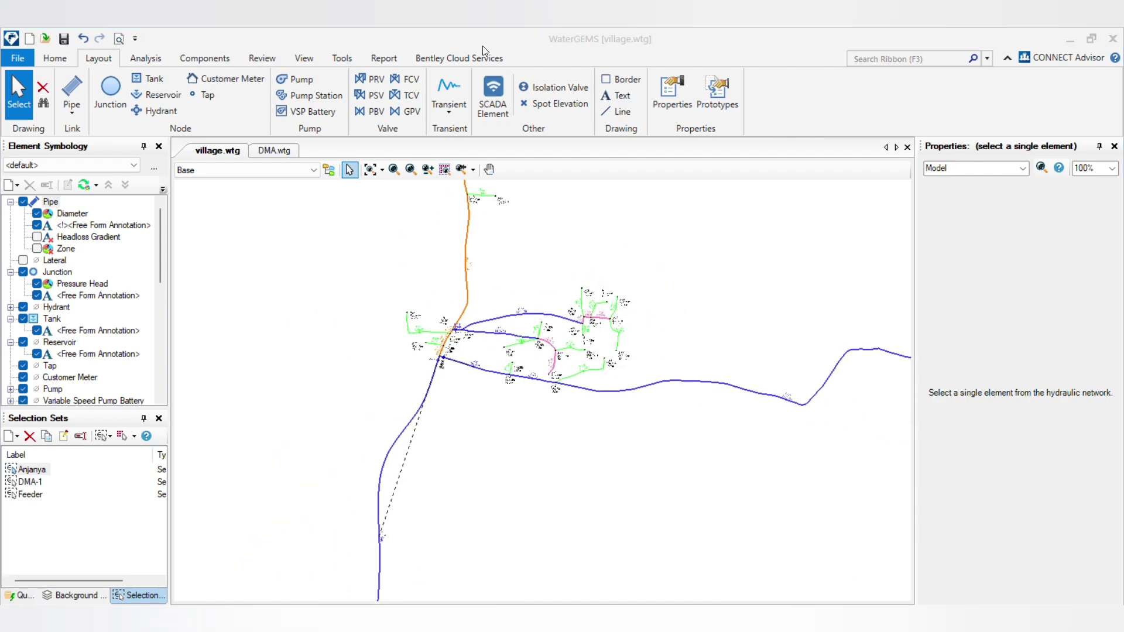
scroll(487, 333, "up", 4)
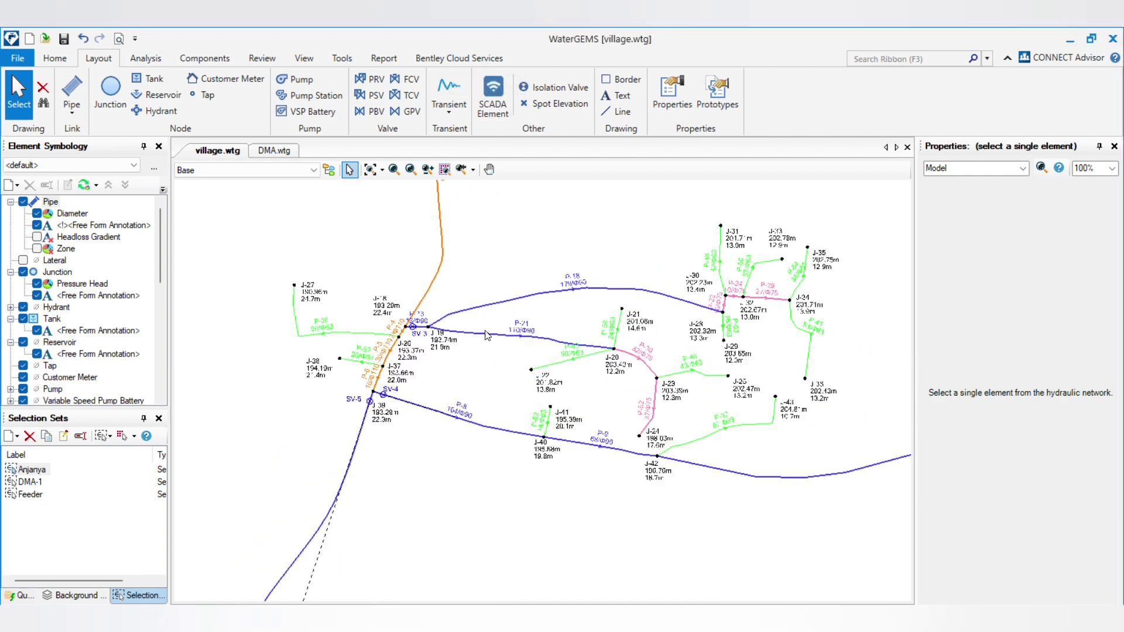
scroll(565, 348, "down", 3)
scroll(455, 348, "up", 4)
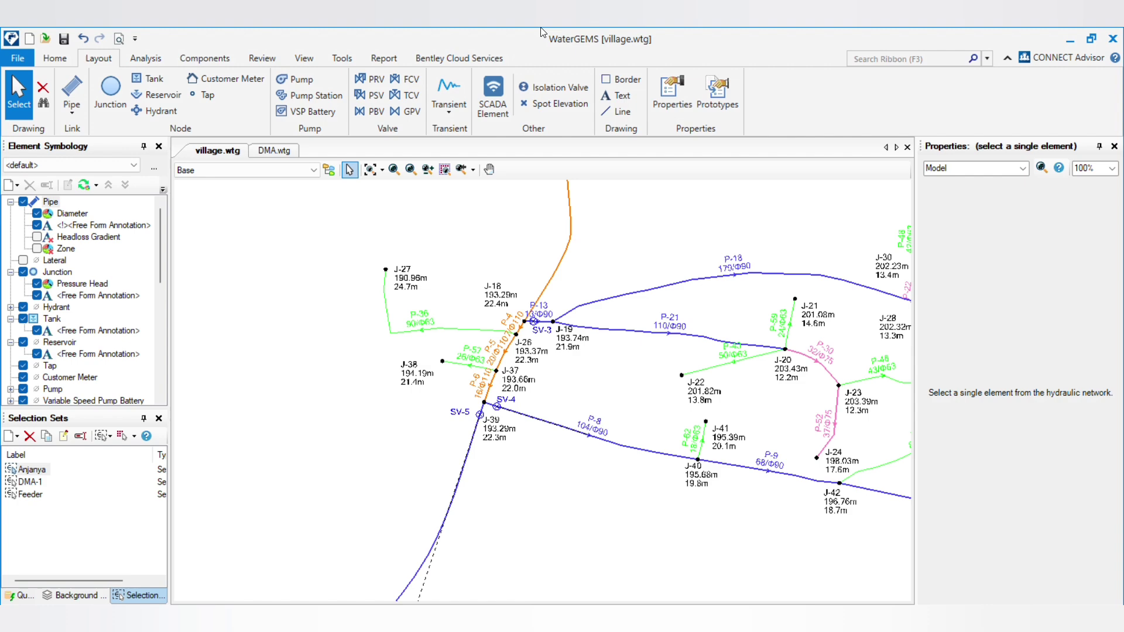
left_click(18, 60)
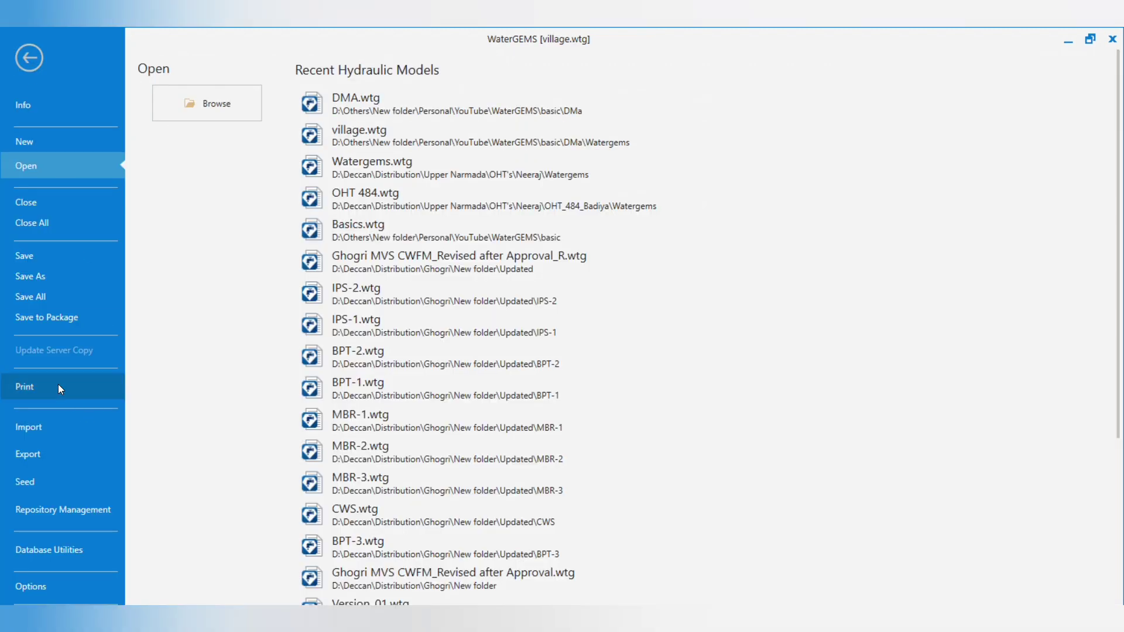
left_click(65, 454)
left_click(251, 117)
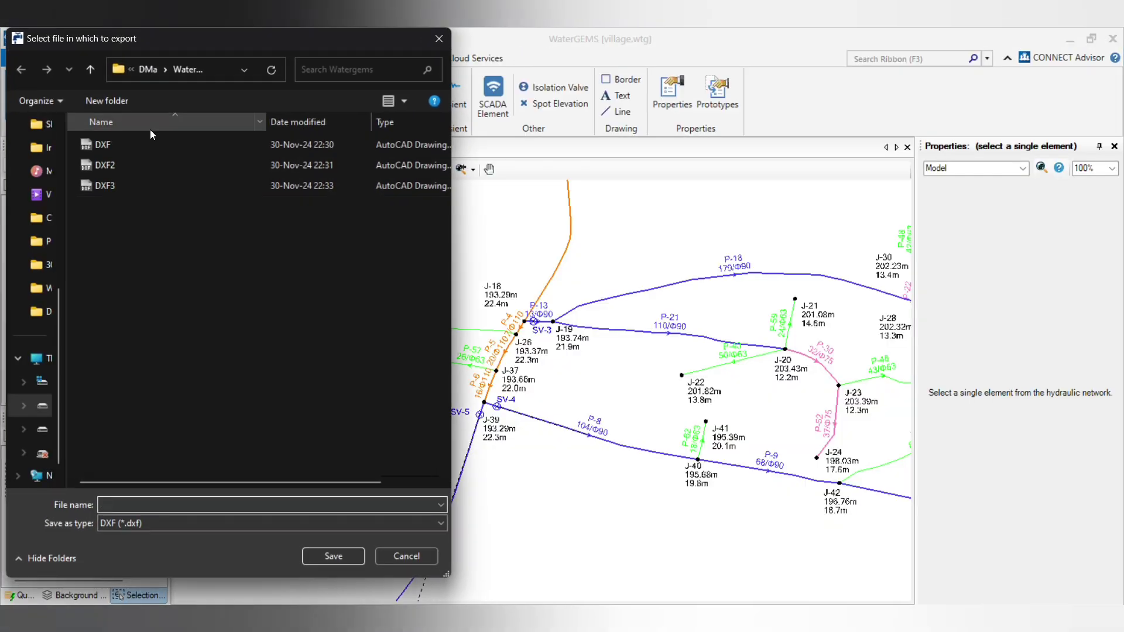
- Name the export file DXF4 in the Watergems folder and save it
left_click(117, 186)
left_click(141, 506)
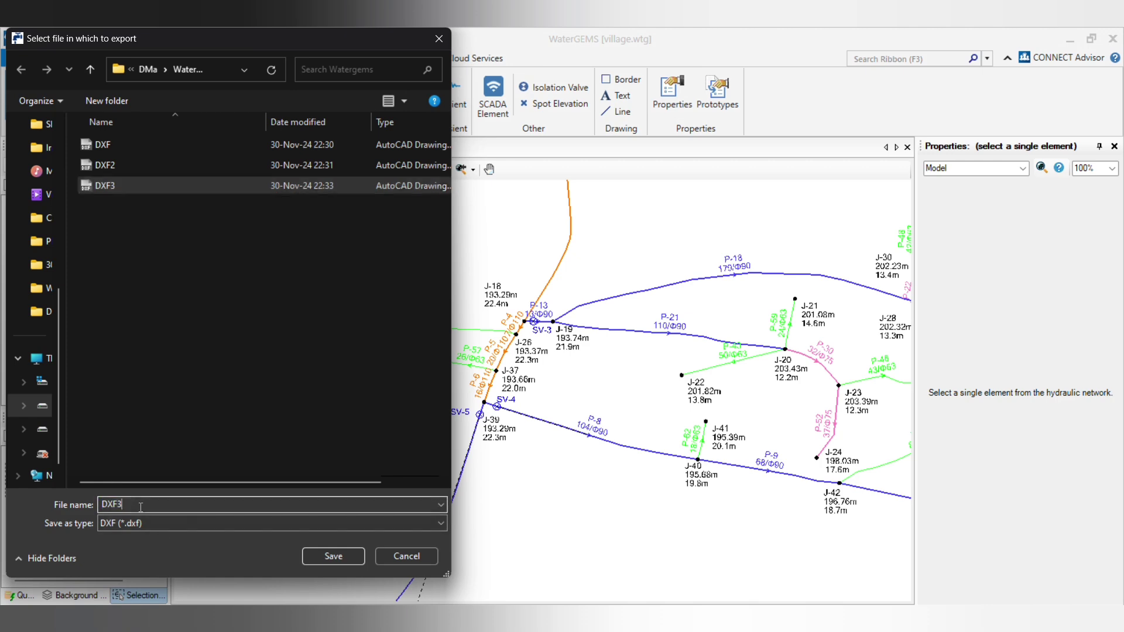
key("BackSpace")
type("4")
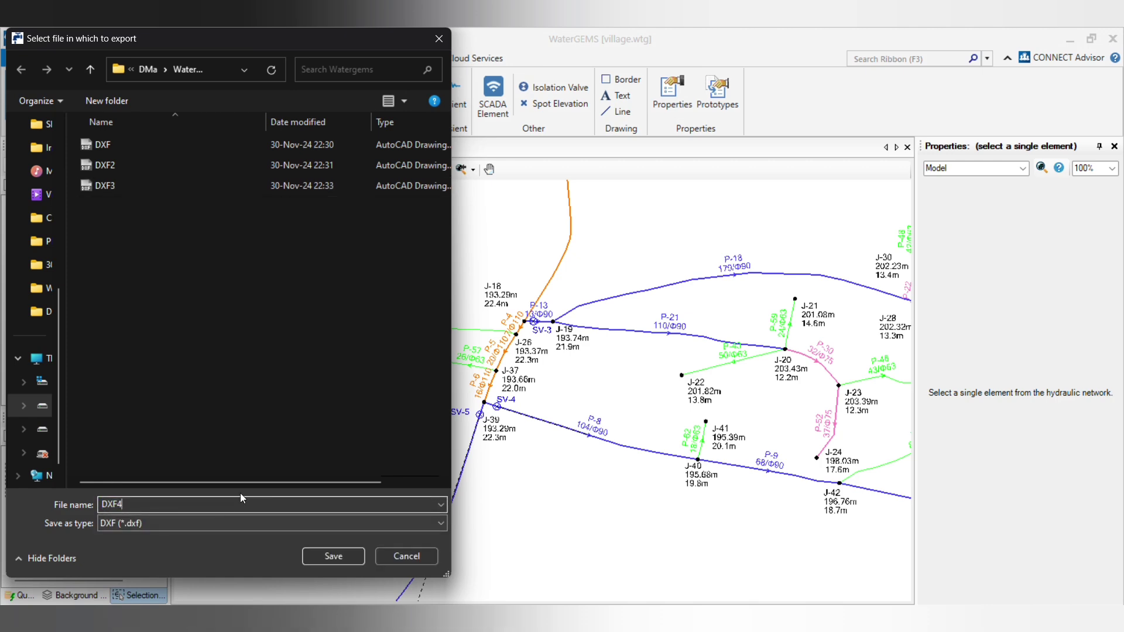
left_click(333, 556)
- Set the junction layer prefix to Junction in the DXF node layer settings
left_click(410, 216)
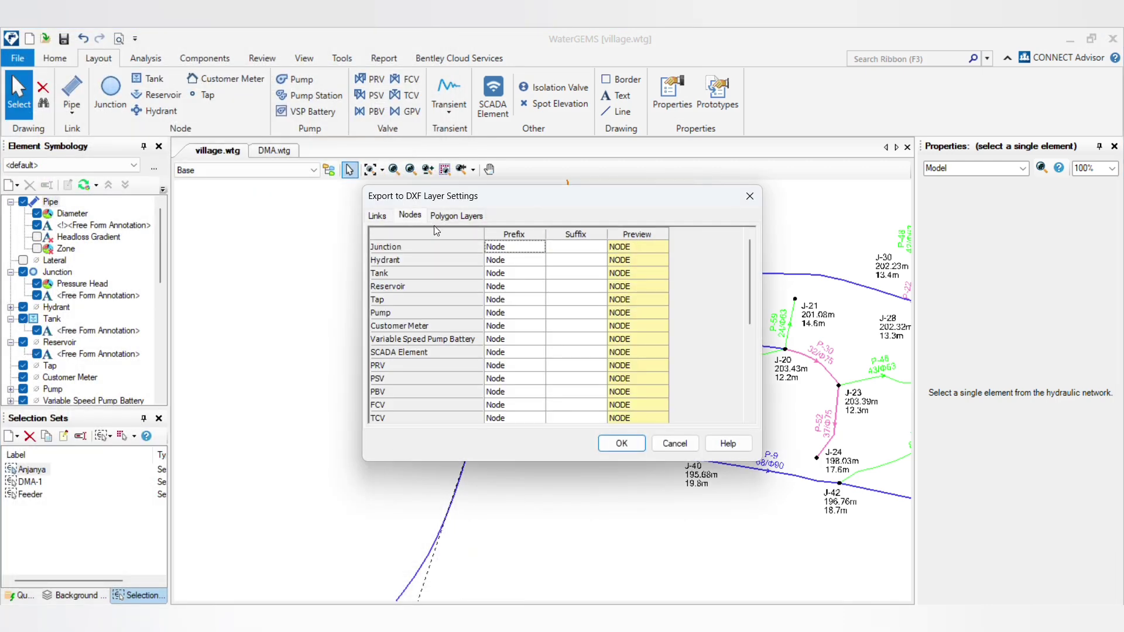
left_click(504, 248)
type("Junction")
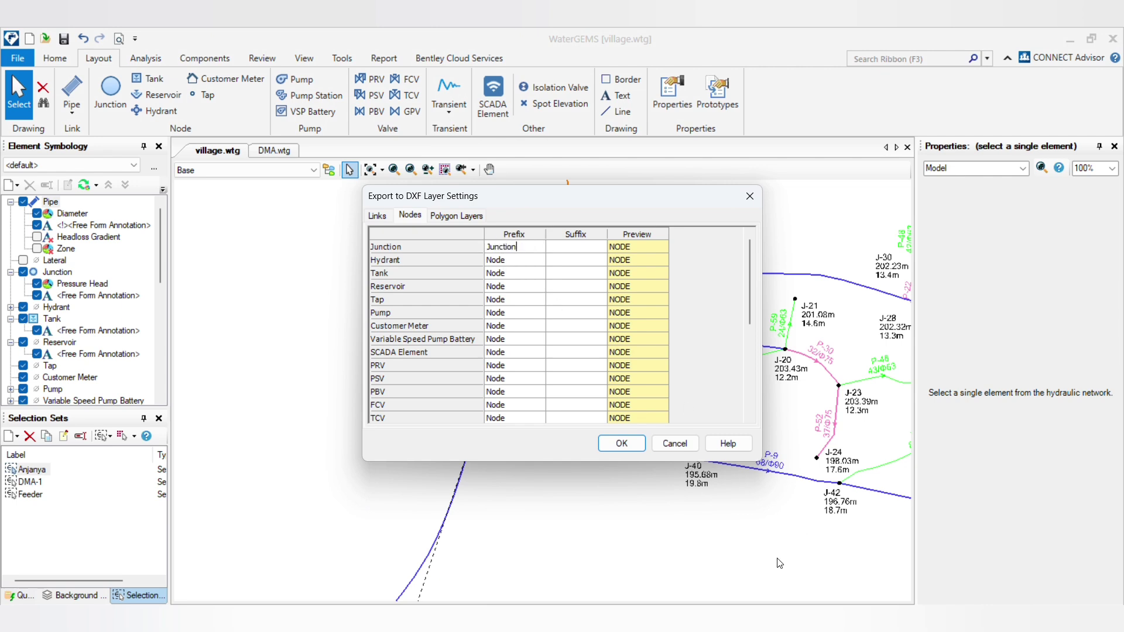
- Switch to the Excel workbook Book1 and copy the list of node layer prefixes in A1:A28
mouse_move(753, 622)
left_click(907, 582)
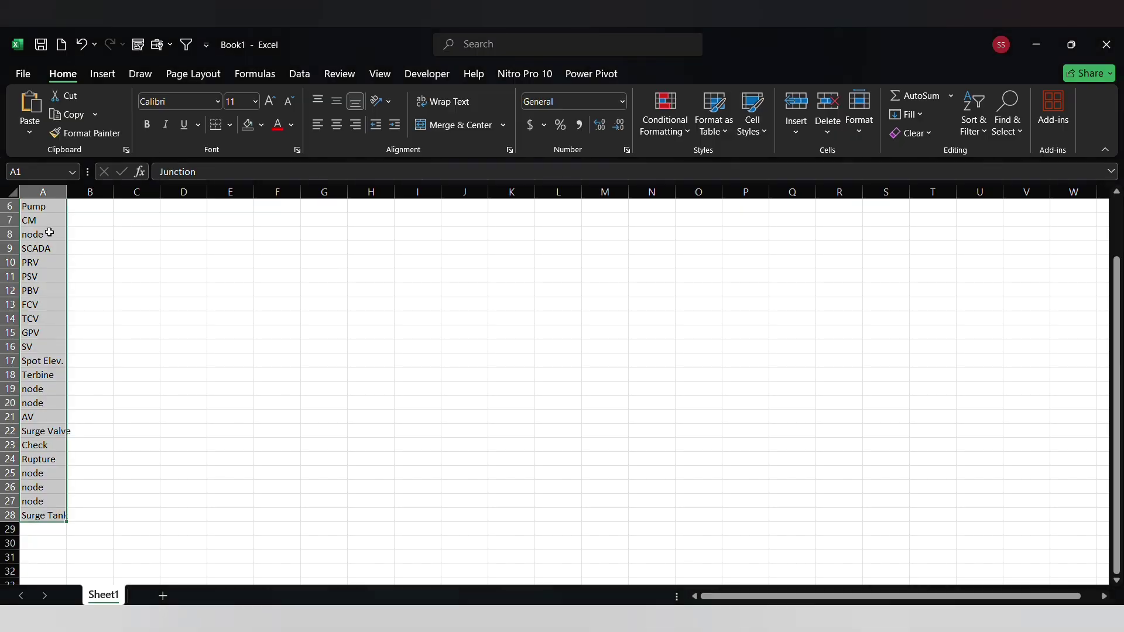
key("ctrl+c")
scroll(122, 298, "up", 2)
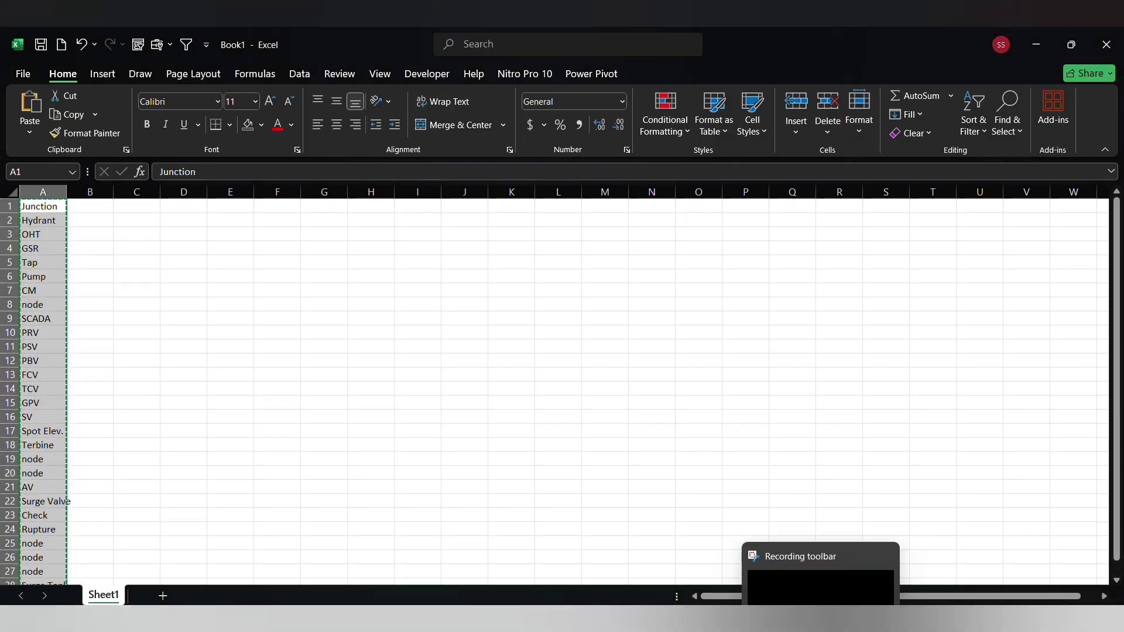
- Return to the WaterGEMS DXF layer settings and paste the copied prefixes into the node prefix column, starting at Junction
mouse_move(756, 622)
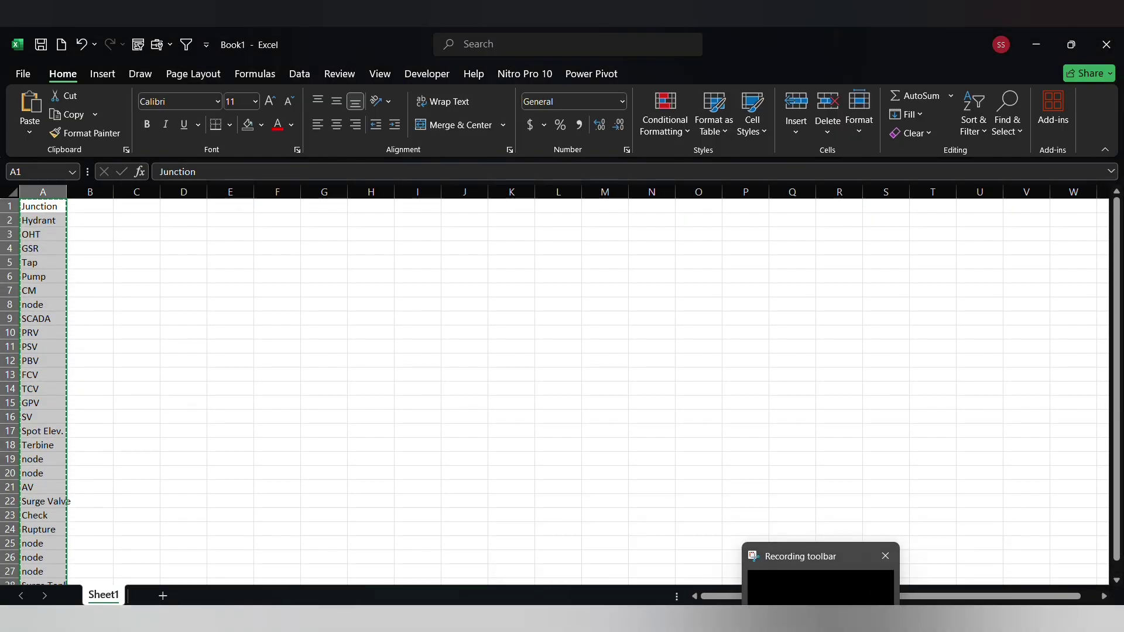
mouse_move(790, 621)
left_click(874, 589)
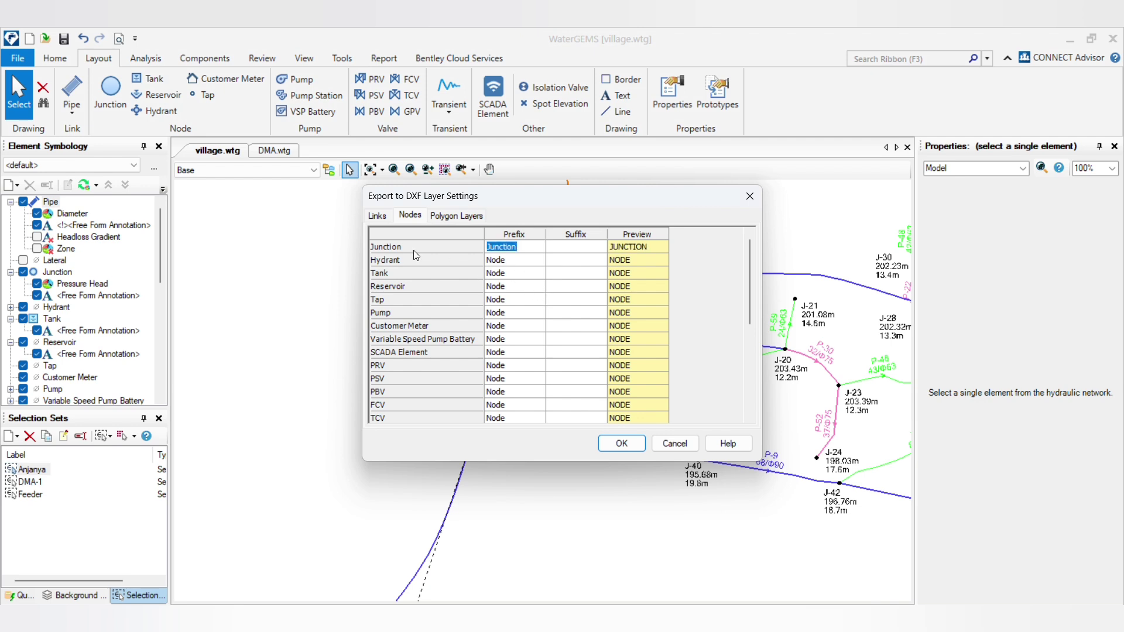
left_click(440, 265)
left_click(515, 251)
key("ctrl+v")
- Review the pasted layer prefixes of all node elements and confirm the DXF export
scroll(528, 316, "down", 5)
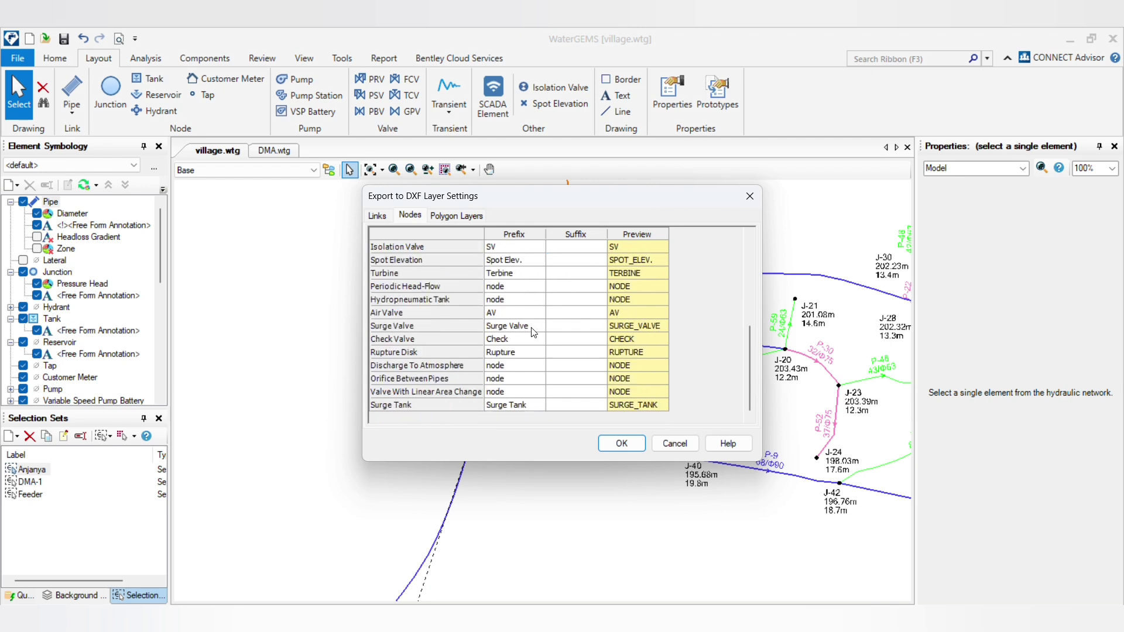
scroll(525, 325, "up", 5)
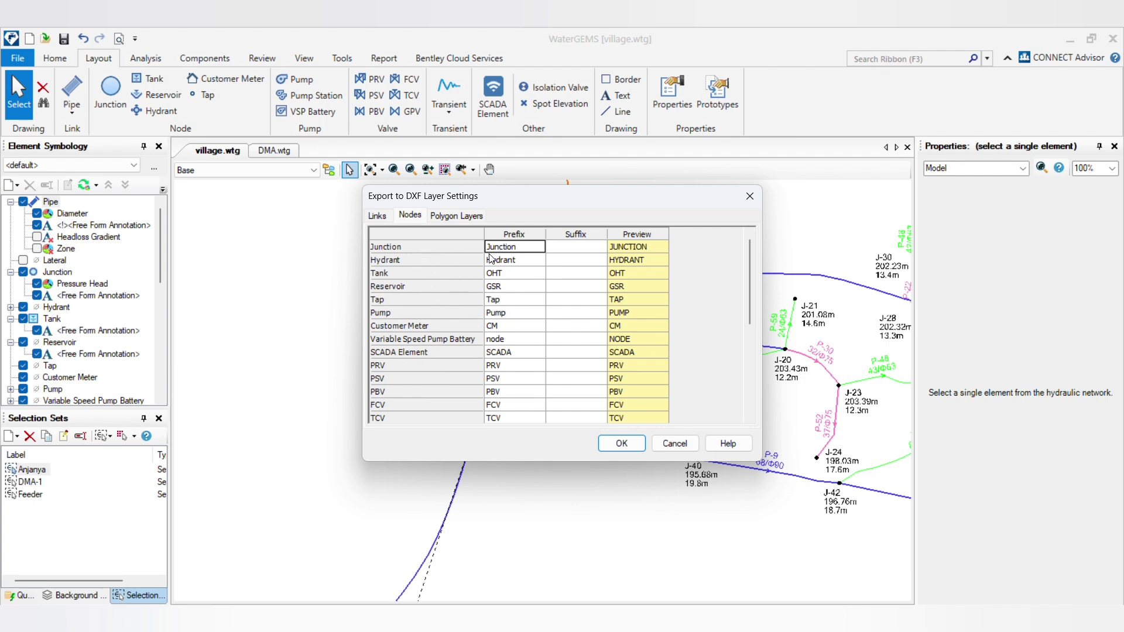
scroll(491, 259, "down", 5)
scroll(497, 304, "up", 5)
left_click(622, 443)
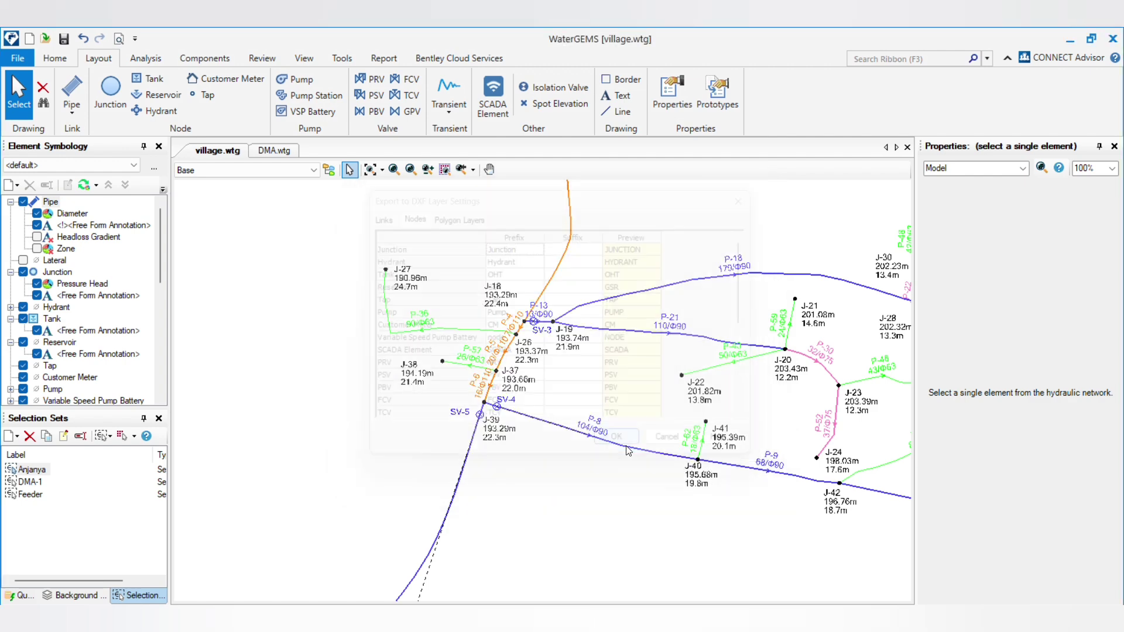
- Open the DXF4 file from the Watergems folder in AutoCAD and show the network around J-43
left_click(535, 596)
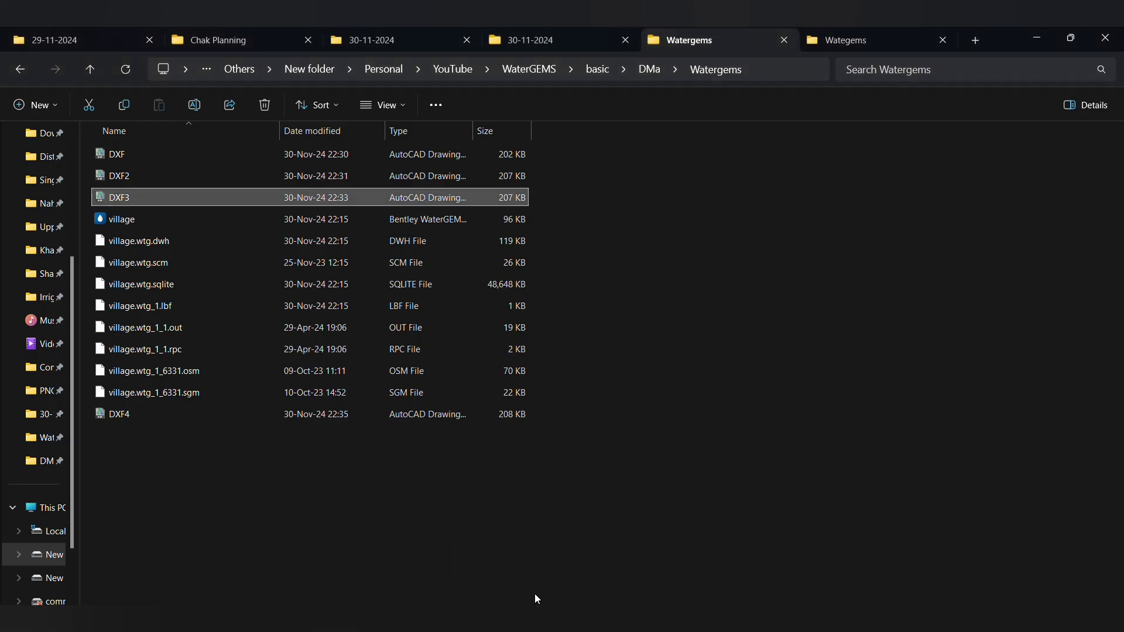
double_click(120, 414)
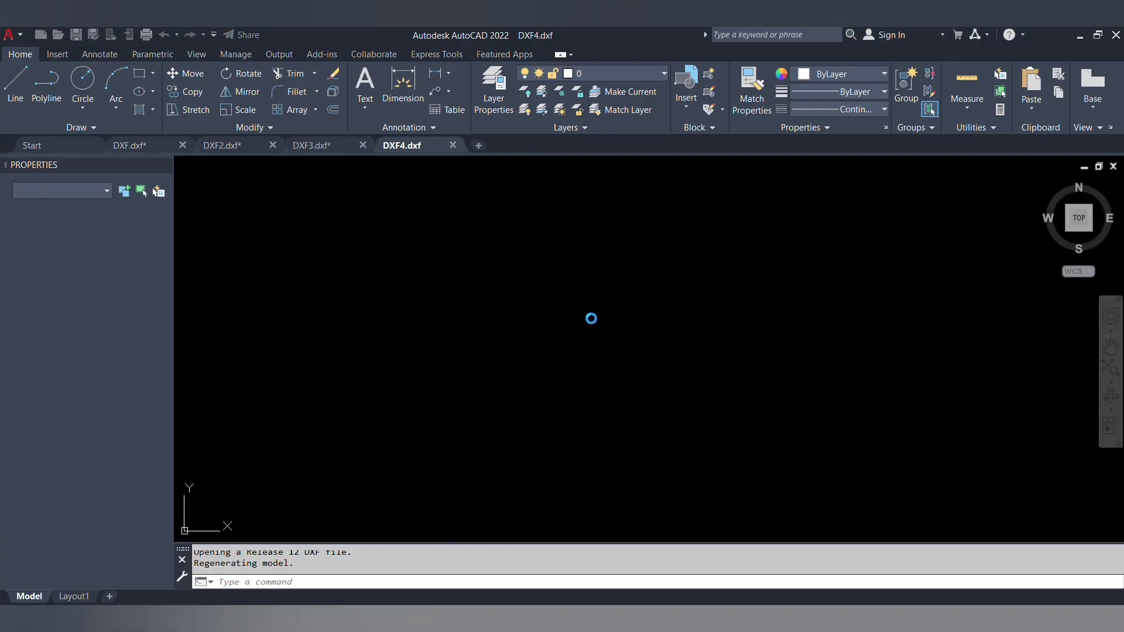
middle_click(678, 351)
middle_click(678, 351)
scroll(642, 356, "up", 10)
scroll(505, 285, "up", 4)
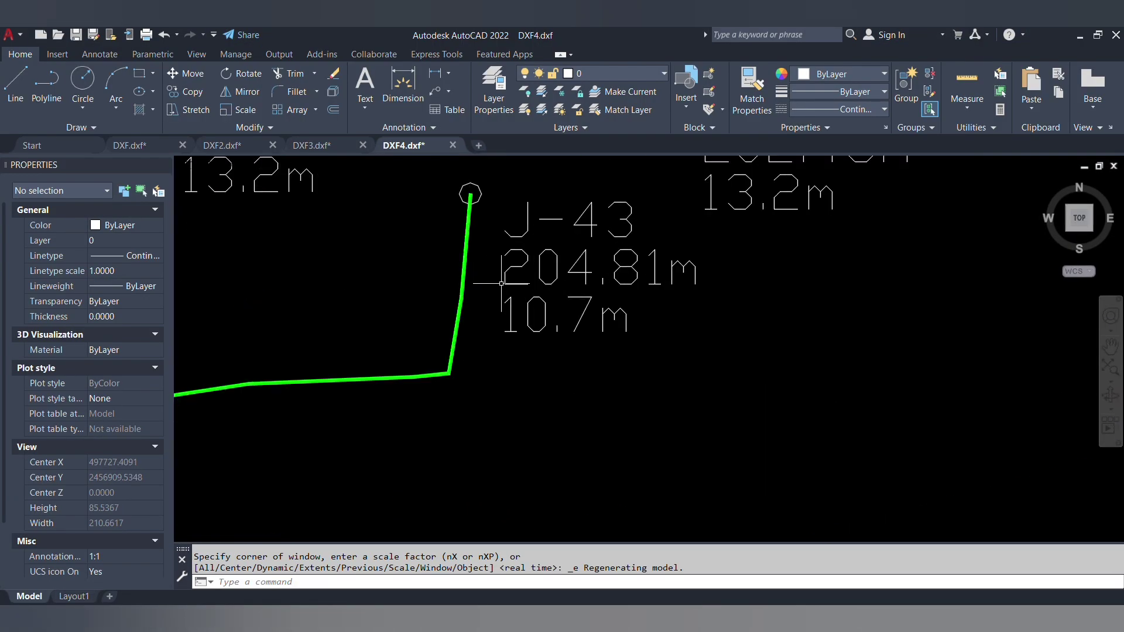
- Select the J-43 junction symbol and check its layer and block properties
left_click_drag(505, 284, 621, 346)
left_click(560, 229)
left_click(666, 307)
left_click(584, 252)
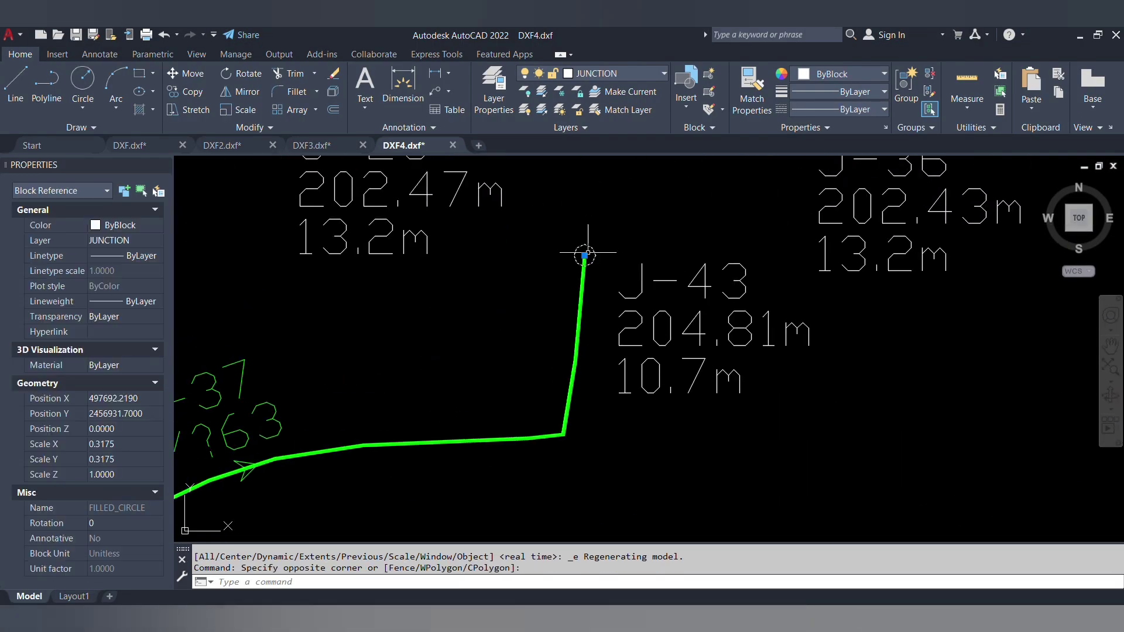
scroll(585, 251, "down", 3)
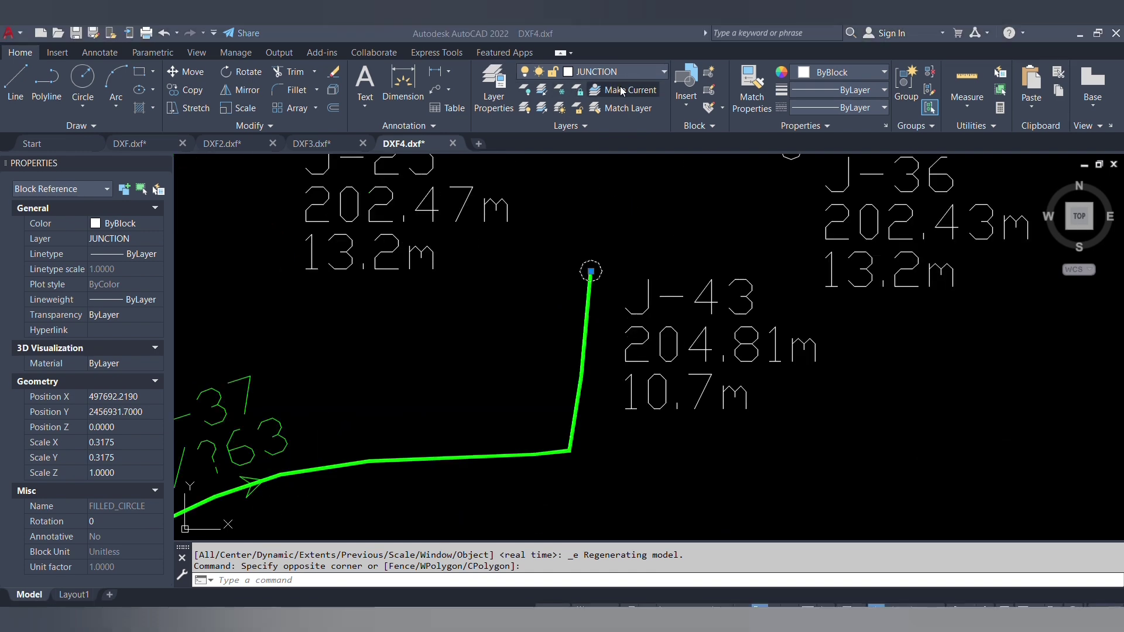
left_click(617, 230)
left_click(557, 225)
scroll(638, 226, "down", 6)
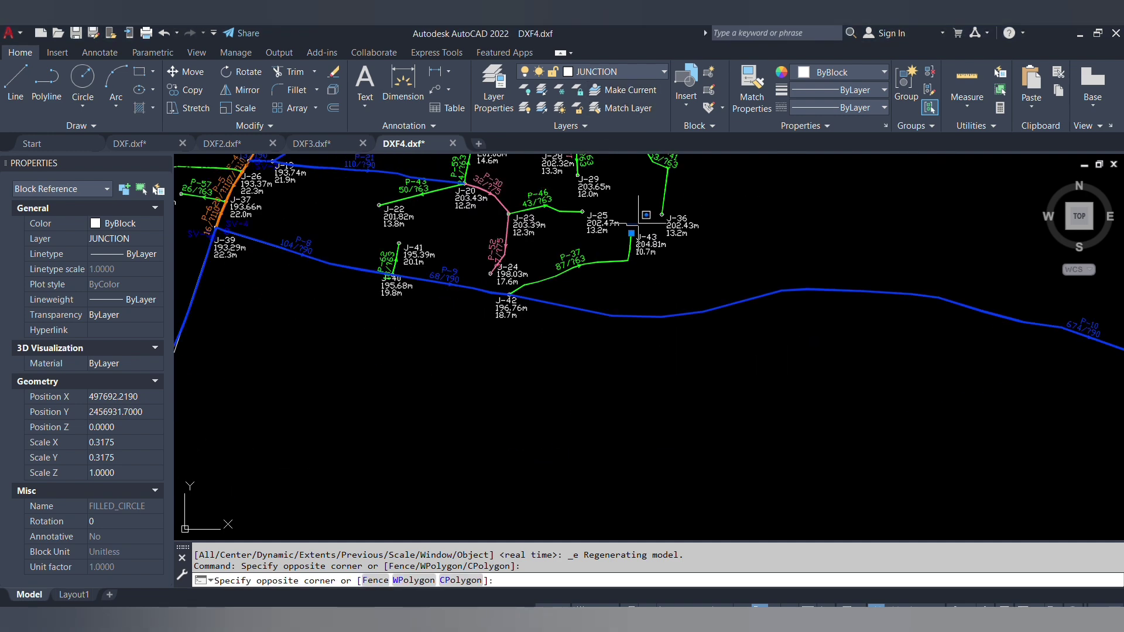
left_click(642, 221)
- Select the J-41 junction symbol in place of J-43, check its layer, and clear the selection
scroll(527, 263, "up", 2)
scroll(397, 242, "up", 3)
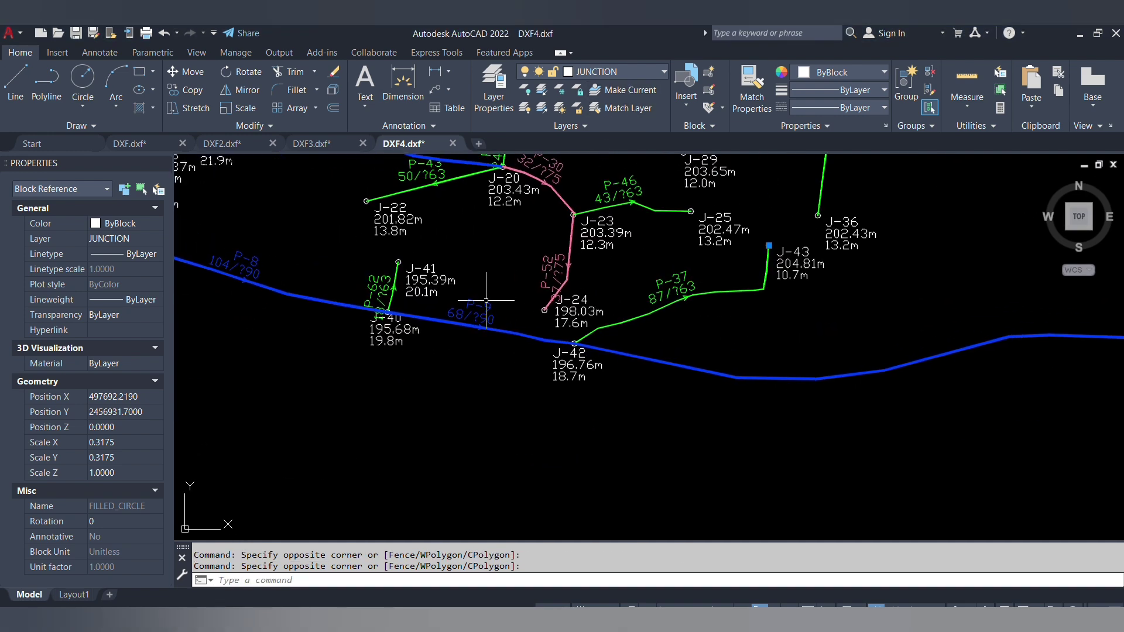
scroll(383, 246, "up", 3)
key("Escape")
left_click(376, 233)
left_click(502, 315)
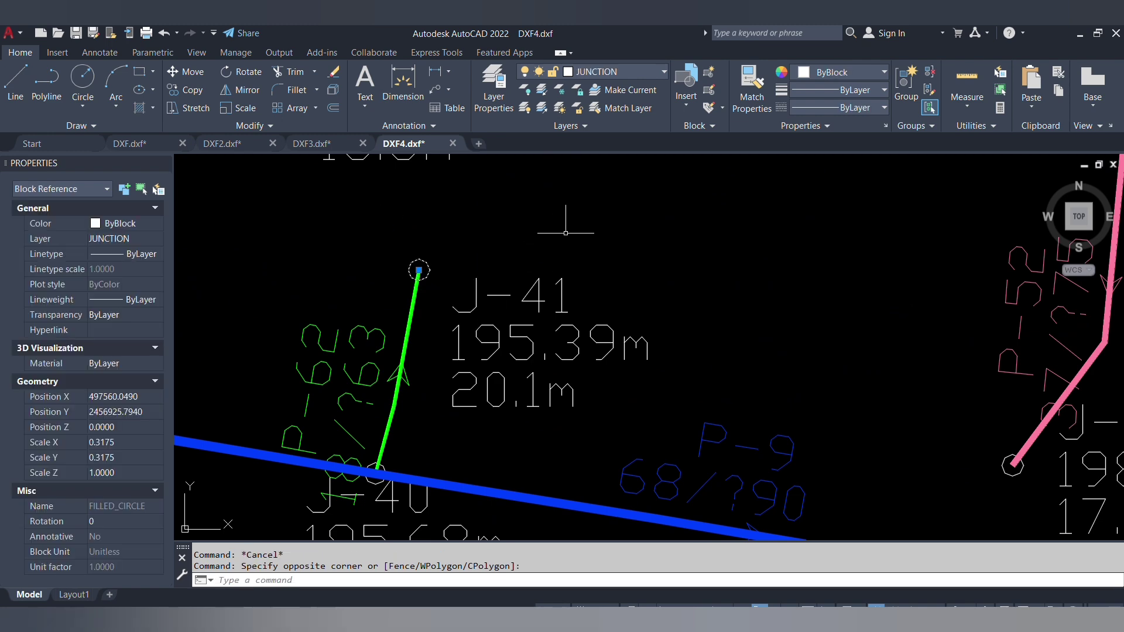
scroll(674, 265, "down", 9)
scroll(534, 314, "up", 7)
key("Escape")
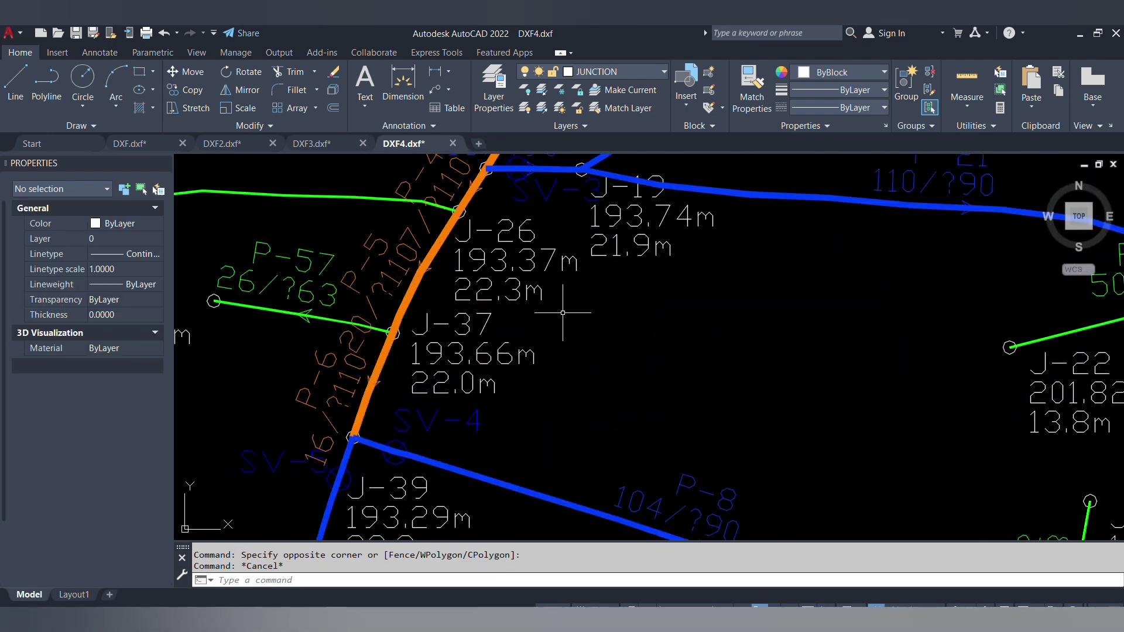
- Select the annotation text beside junction J-26, check its layer, and clear the selection
left_click(563, 314)
left_click(497, 265)
scroll(526, 340, "down", 3)
key("Escape")
scroll(410, 424, "up", 5)
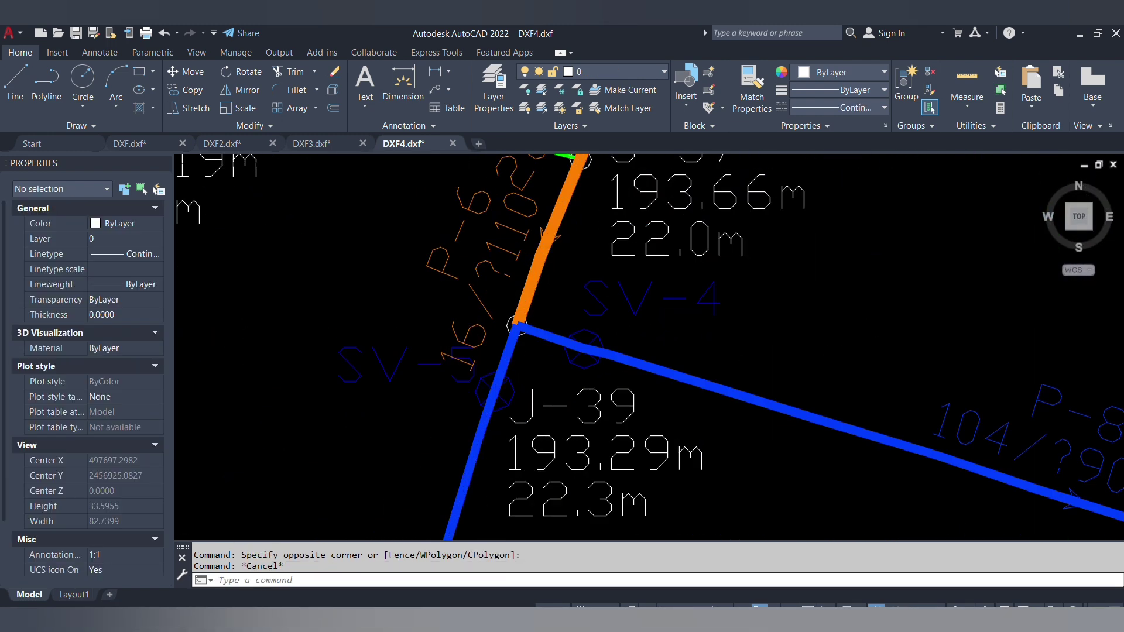
- Select the SV-5 label and its valve symbol in turn, check their layer and object properties, and clear the selection
left_click(480, 418)
left_click(383, 322)
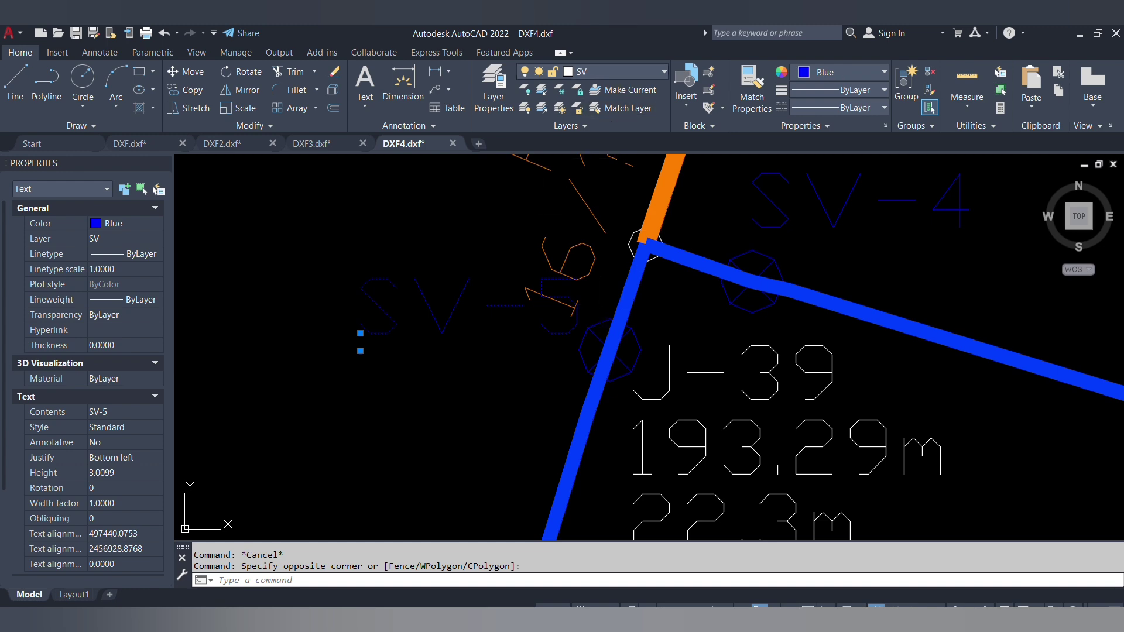
key("Escape")
left_click(597, 330)
left_click(592, 326)
scroll(592, 326, "down", 5)
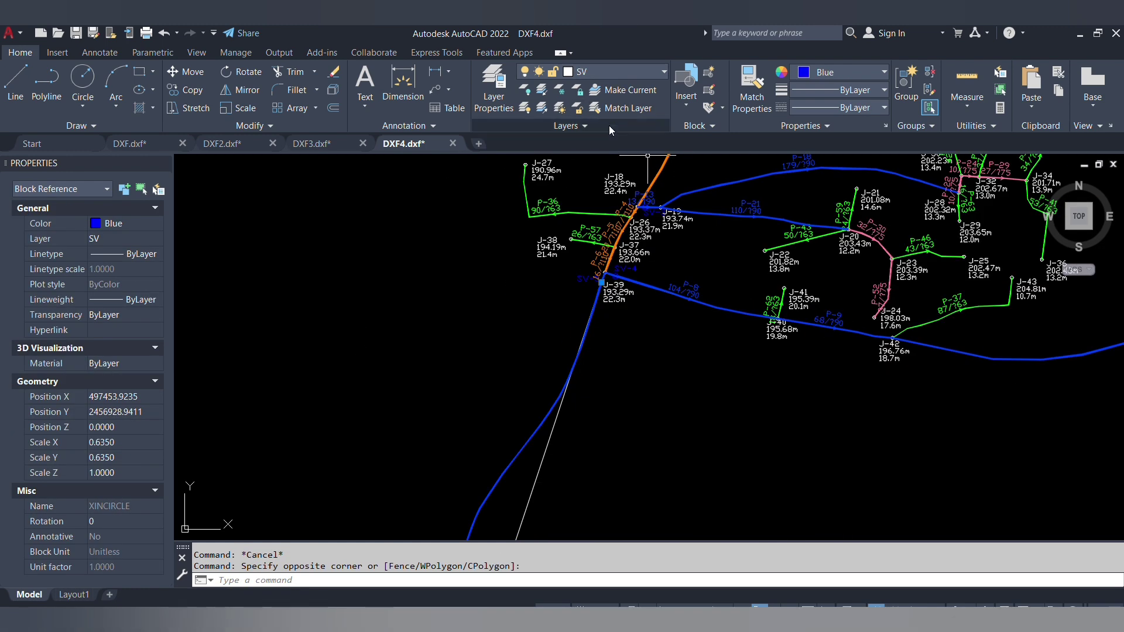
scroll(575, 311, "up", 5)
scroll(575, 310, "up", 2)
key("Escape")
- Select the thin straight polyline attached to valve SV-5, check its layer, trace it through the network, and clear the selection
left_click(583, 322)
left_click(537, 349)
scroll(533, 343, "down", 2)
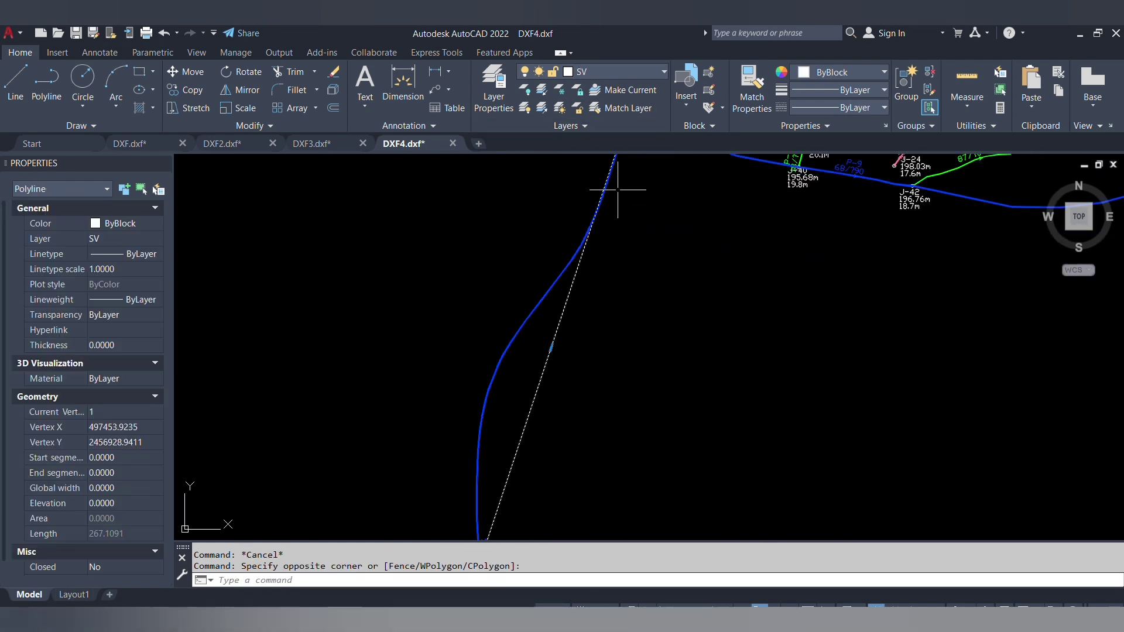
scroll(597, 266, "down", 5)
scroll(546, 205, "up", 8)
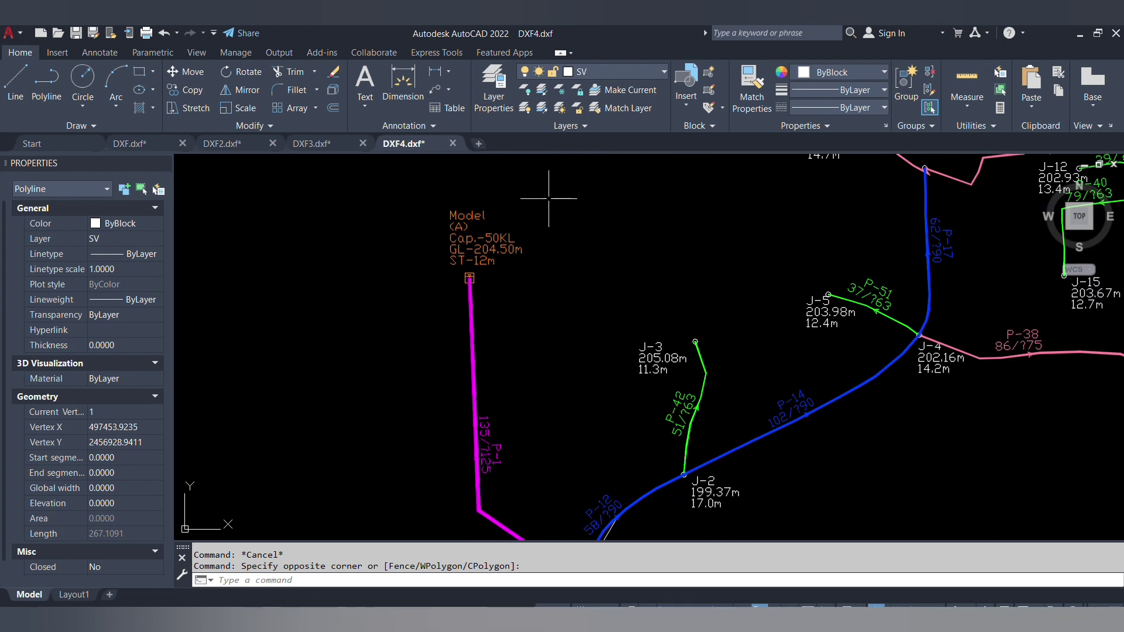
scroll(502, 302, "down", 3)
key("Escape")
- Select the annotation text above the tank symbol, check its layer and text properties, and clear the selection
left_click(733, 169)
left_click(550, 345)
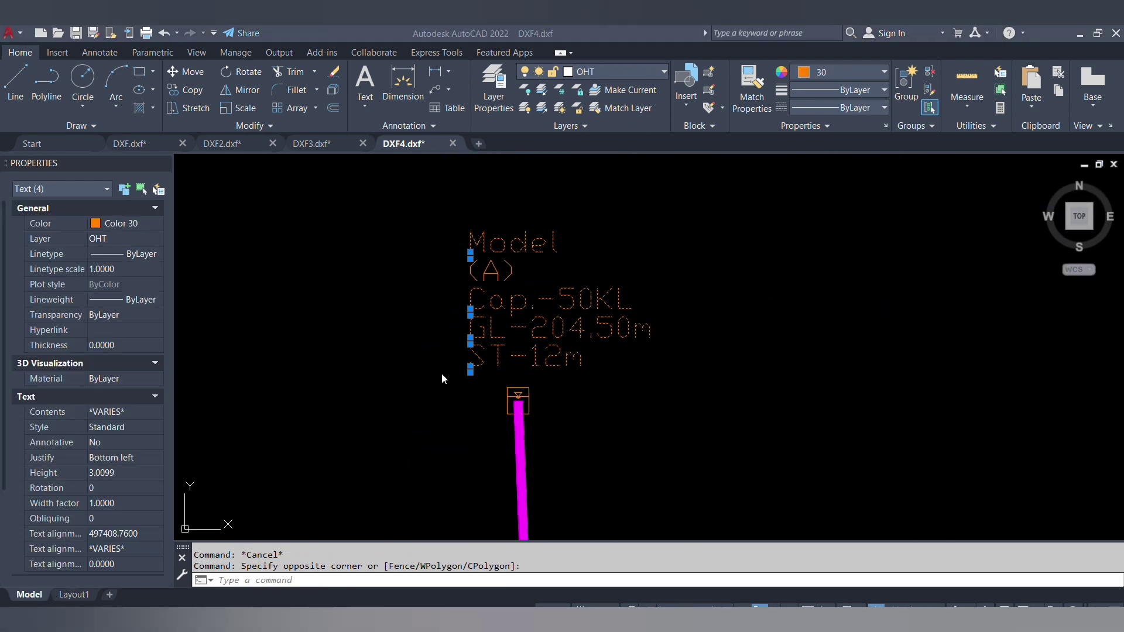
left_click(663, 448)
key("Escape")
key("Escape")
key("Escape")
- Look over the exported network from the tank and its nearby junction branches to the overall village layout
scroll(483, 310, "down", 8)
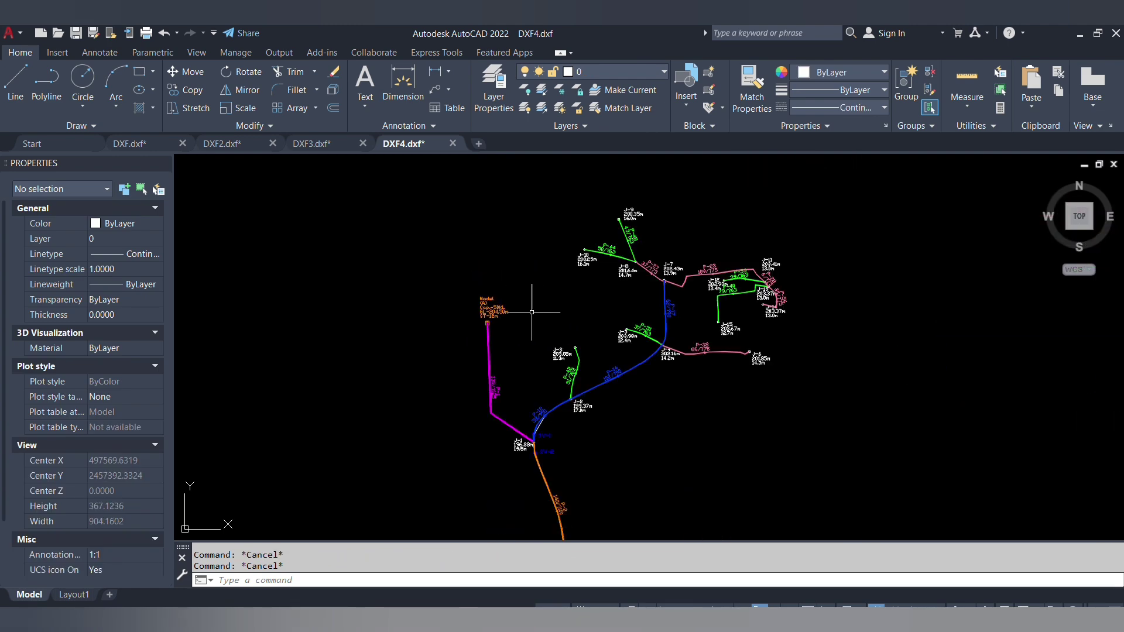
scroll(685, 294, "up", 4)
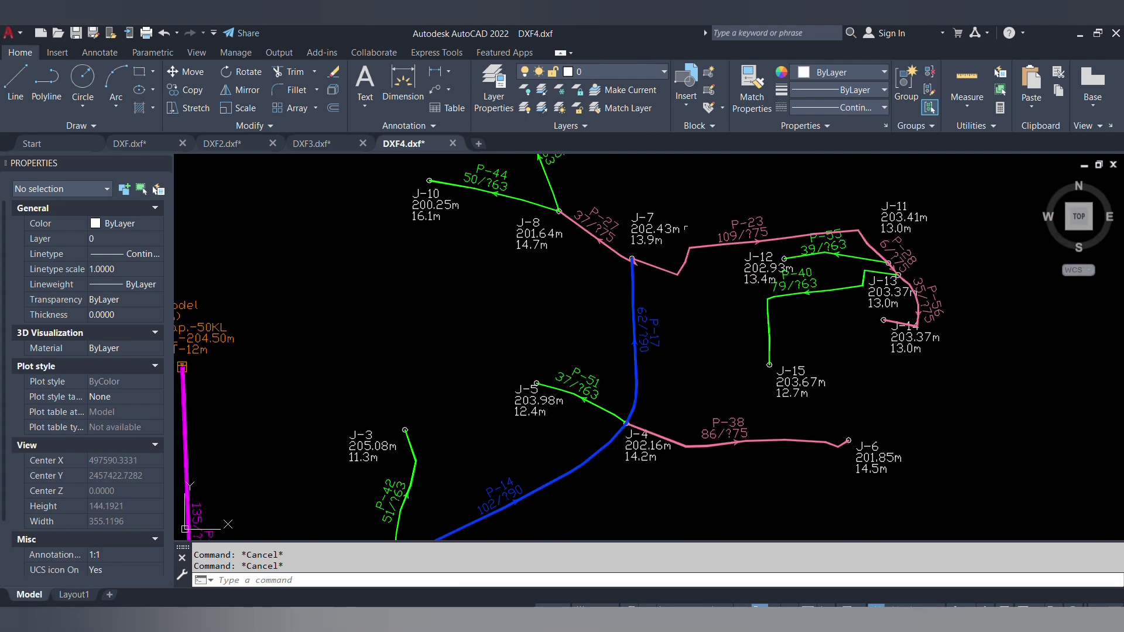
left_click_drag(648, 351, 602, 334)
scroll(565, 350, "up", 4)
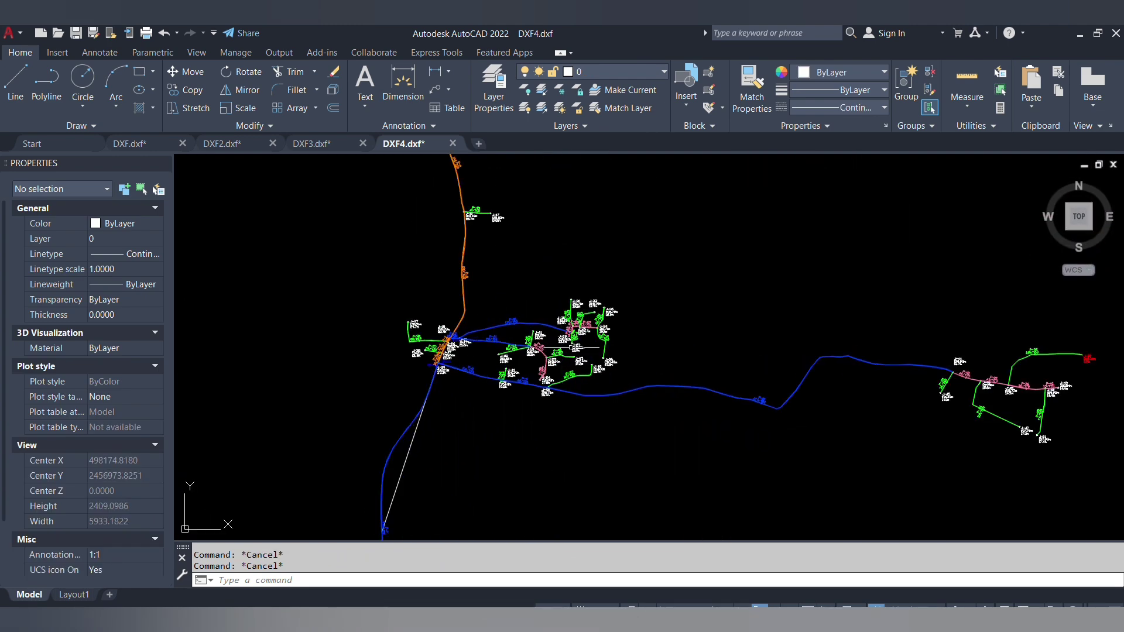
scroll(574, 344, "down", 1)
double_click(693, 311)
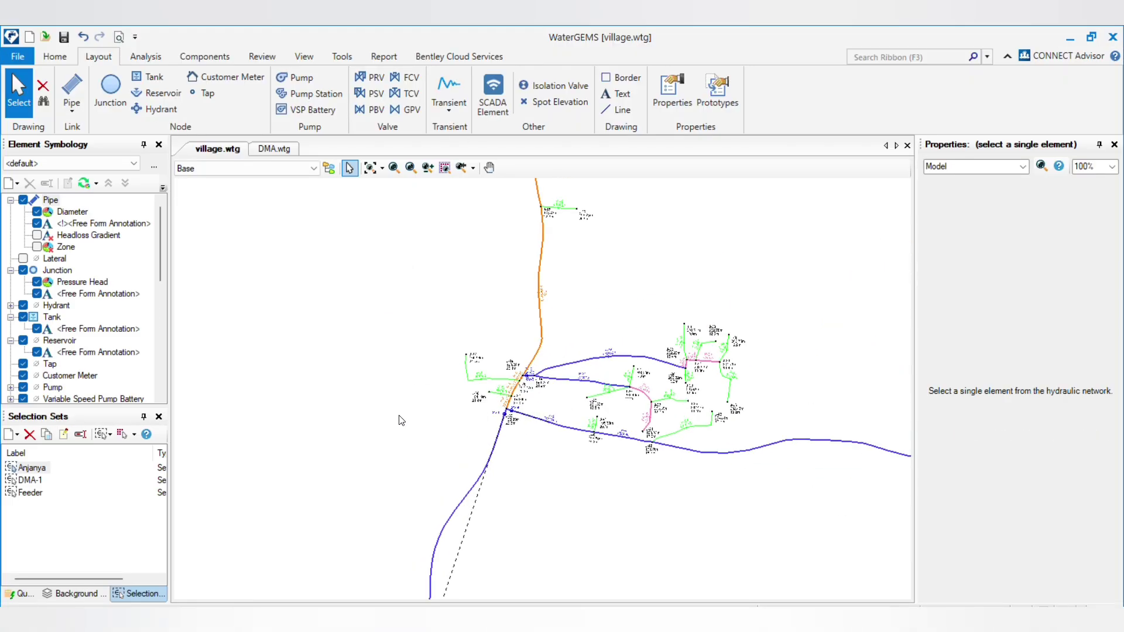
- Switch to WaterGEMS and open the export options for the village model
left_click(17, 58)
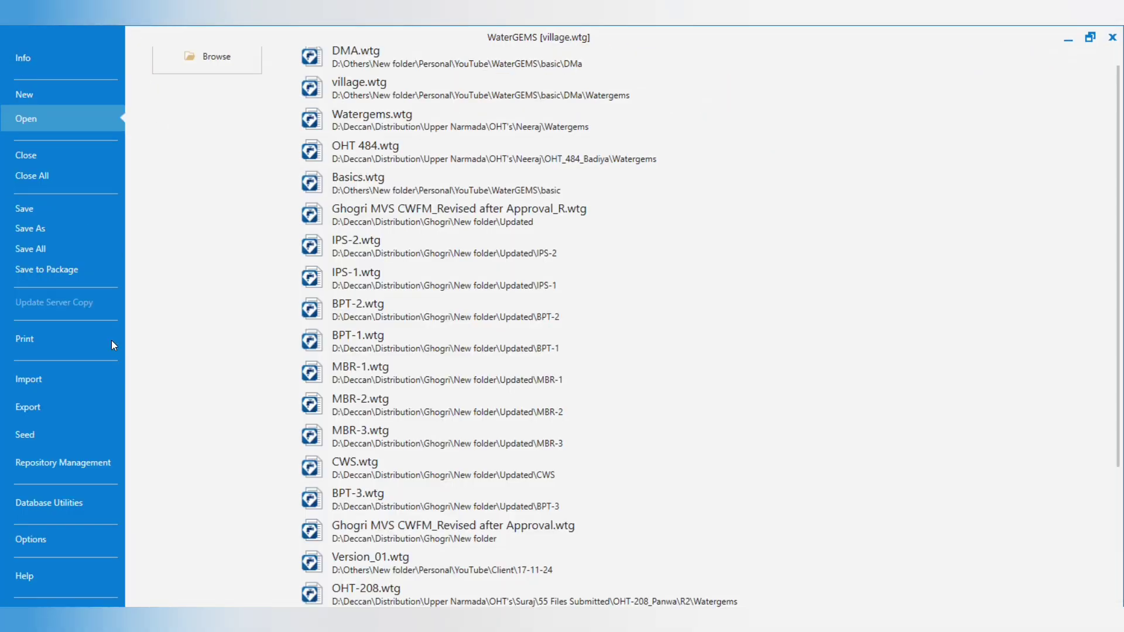
left_click(52, 410)
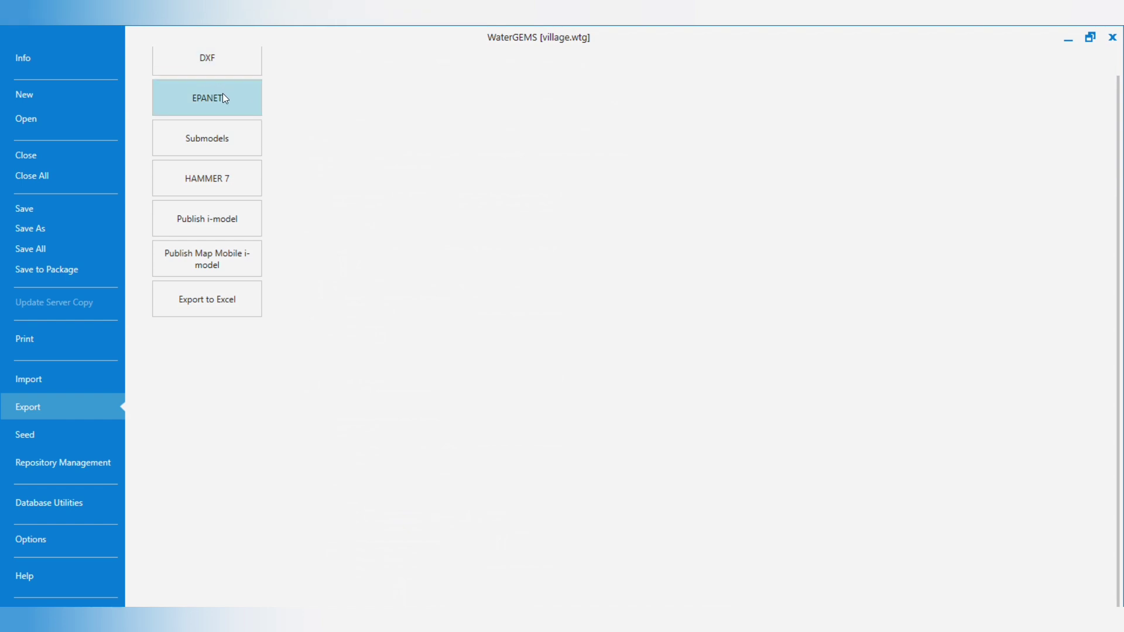